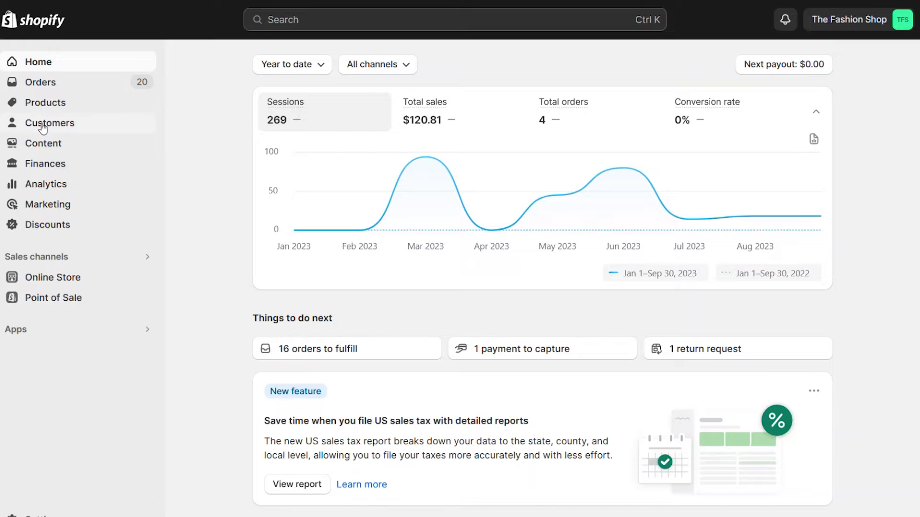
View the Companies list under Customers, showing the store's four approved B2B companies.
left_click(43, 127)
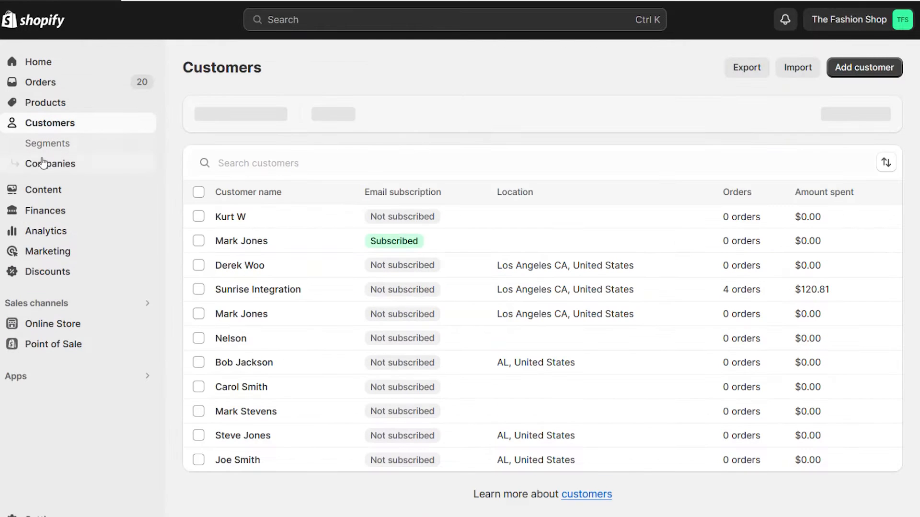
left_click(85, 167)
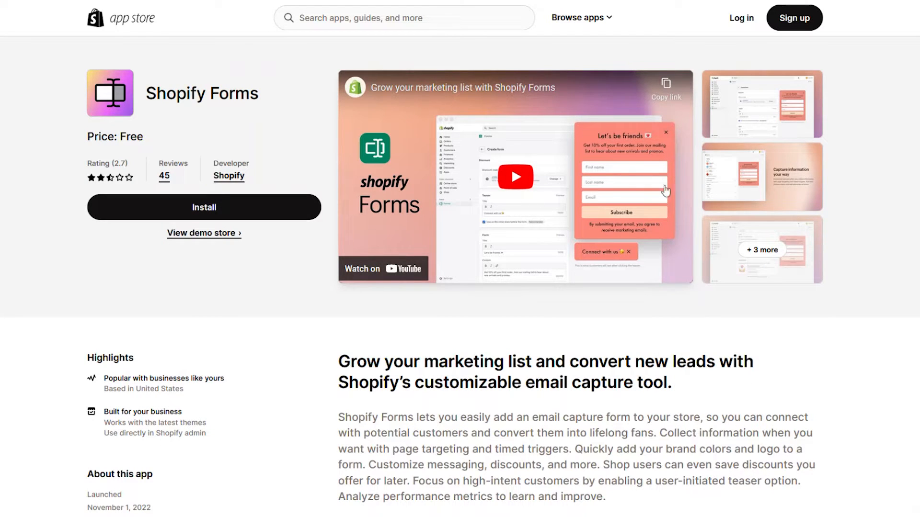
scroll(460, 278, "down", 6)
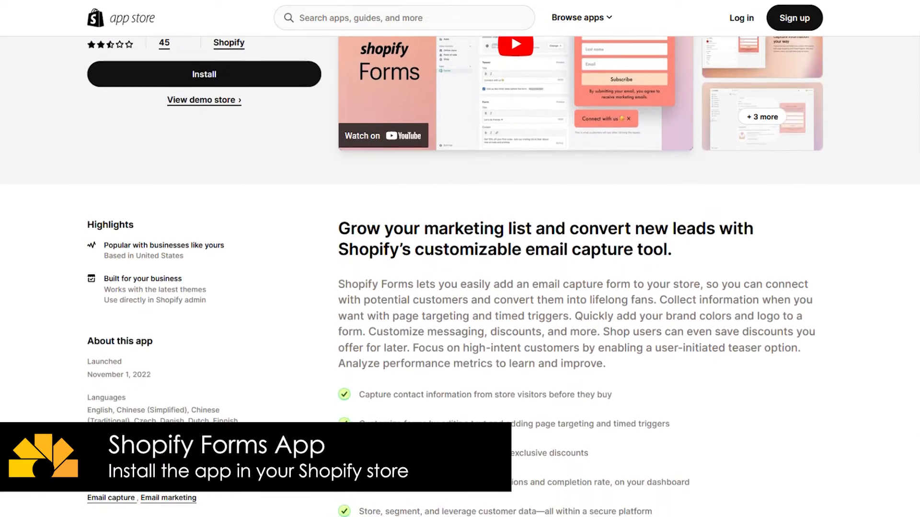
scroll(460, 278, "up", 6)
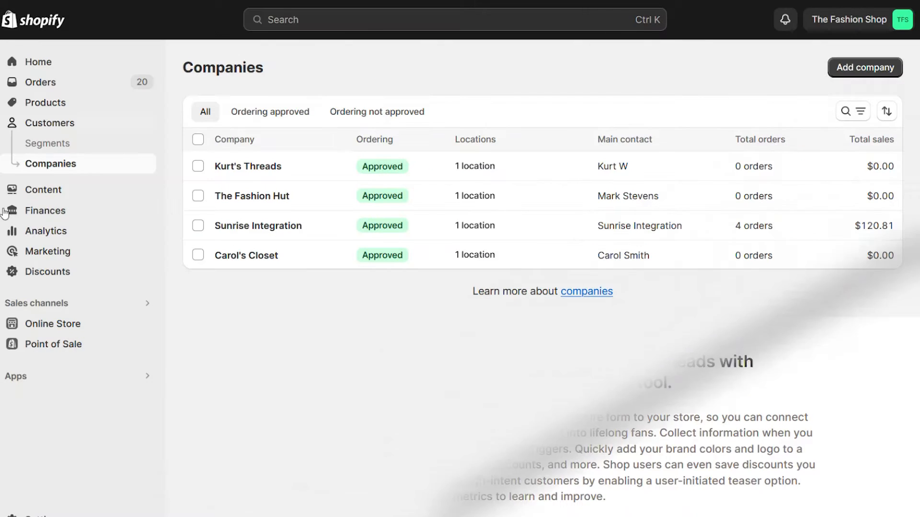
Launch the installed Forms app and begin a new form.
left_click(98, 382)
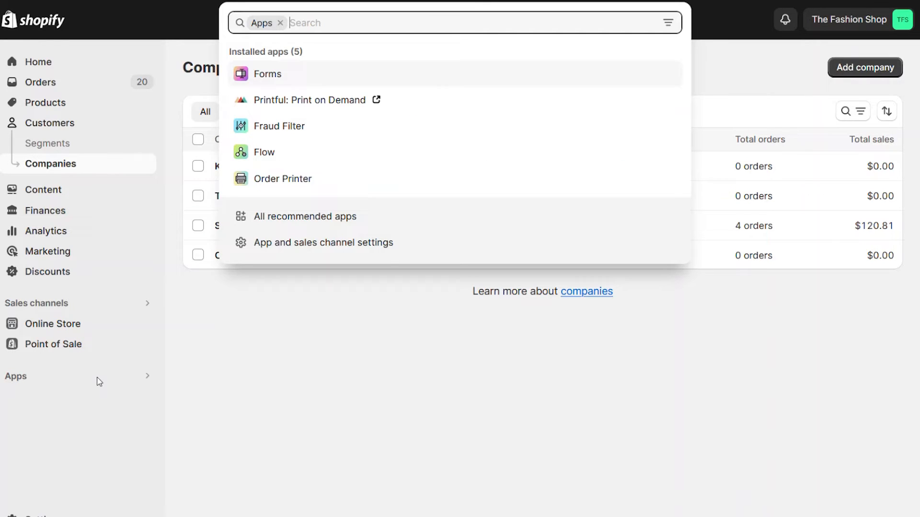
left_click(291, 78)
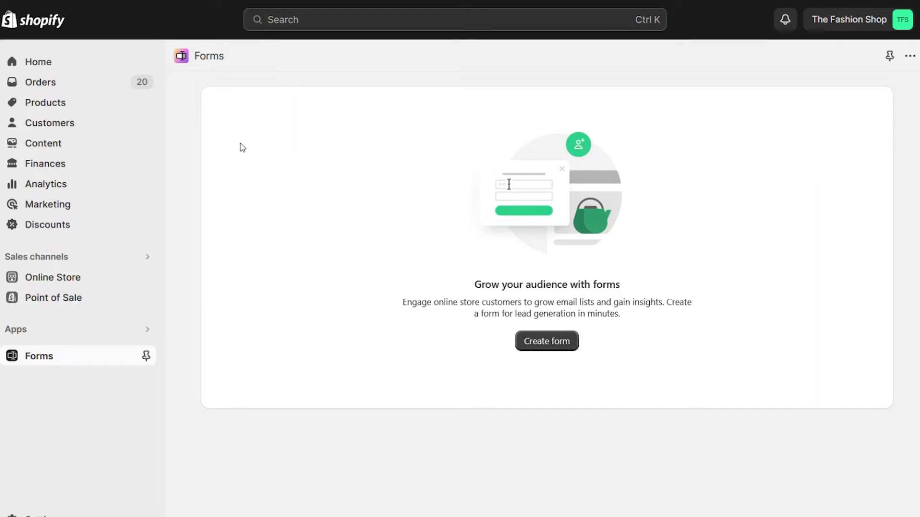
left_click(556, 343)
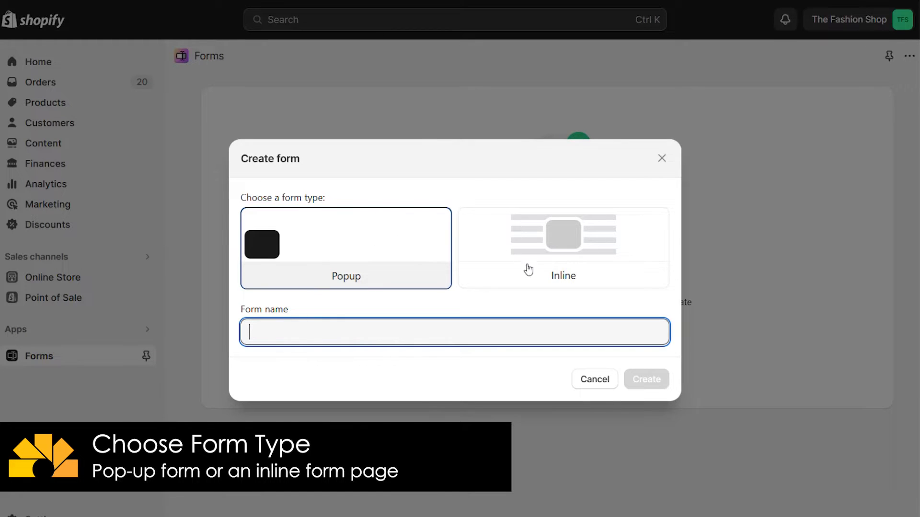
Create an inline form 'B2B Sign-up Form' using Company and customer fields.
left_click(481, 236)
left_click(337, 330)
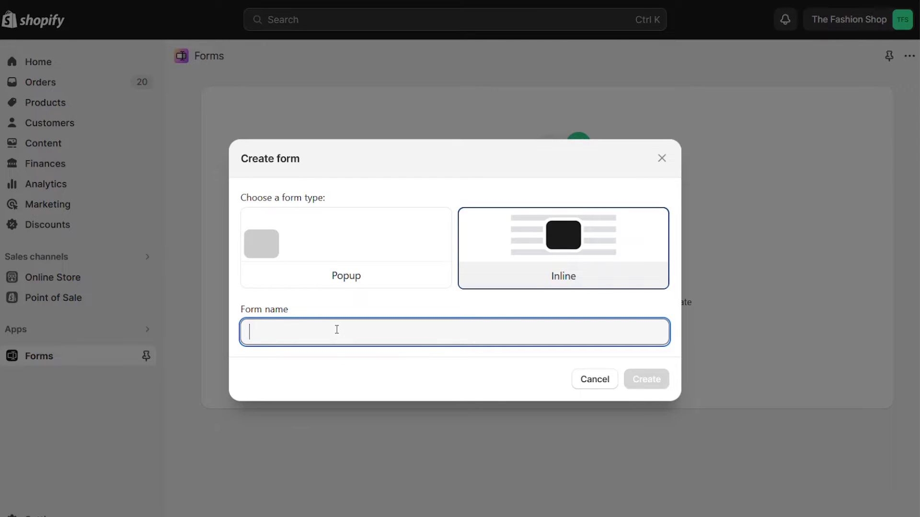
type("B2B Sig")
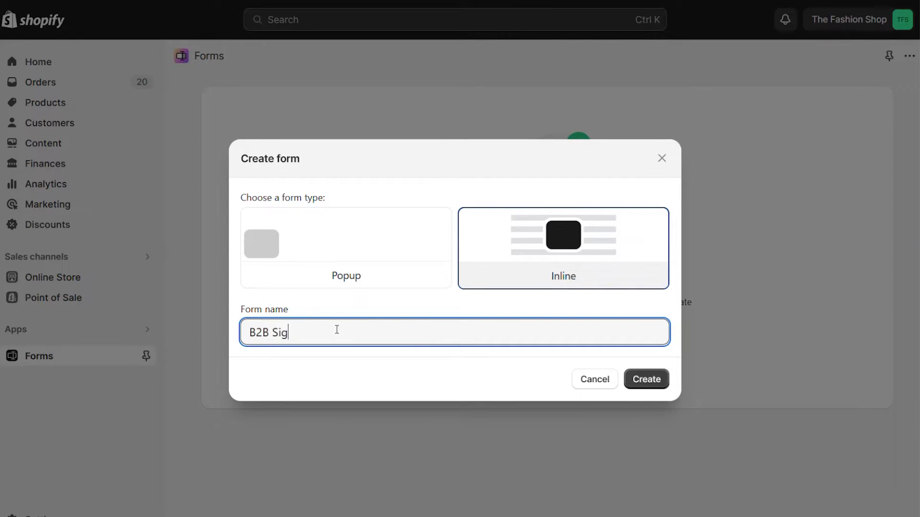
type("n-up Form")
left_click(645, 378)
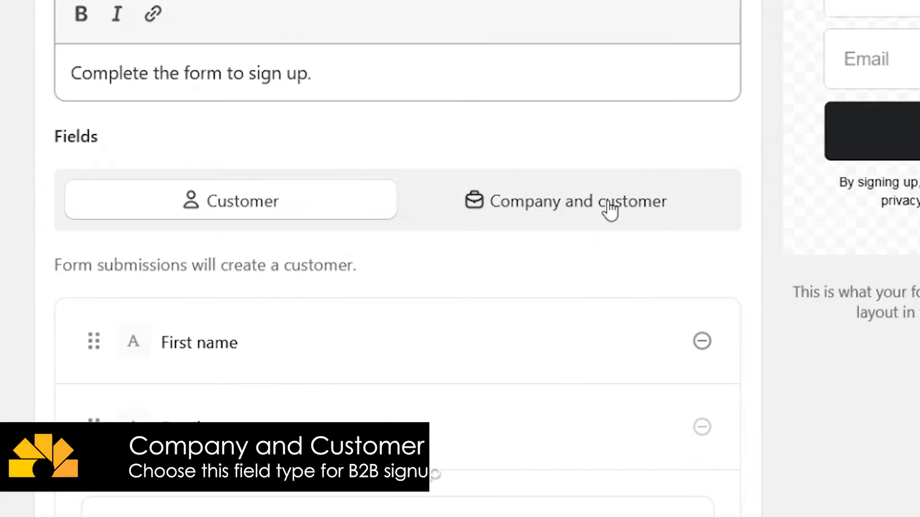
left_click(577, 207)
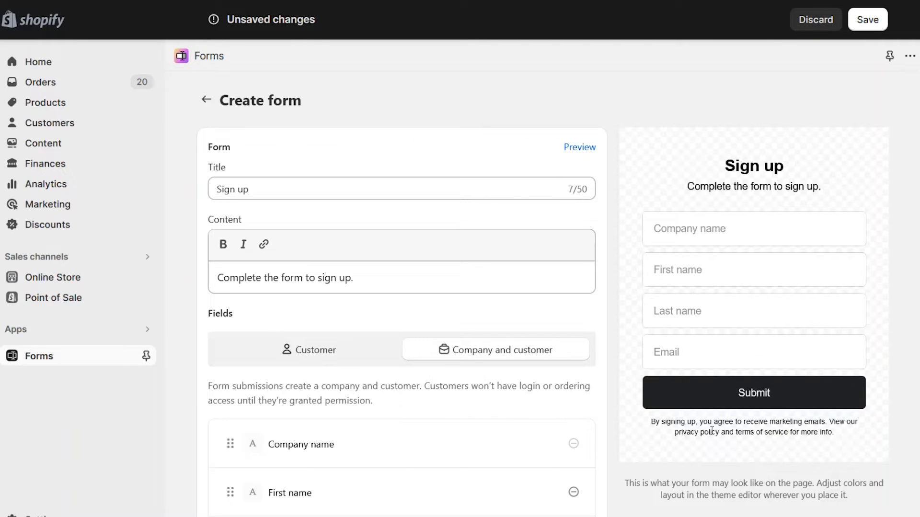
Extend the title to 'Sign up to become a reseller' and replace the description text.
left_click(293, 188)
type("to become")
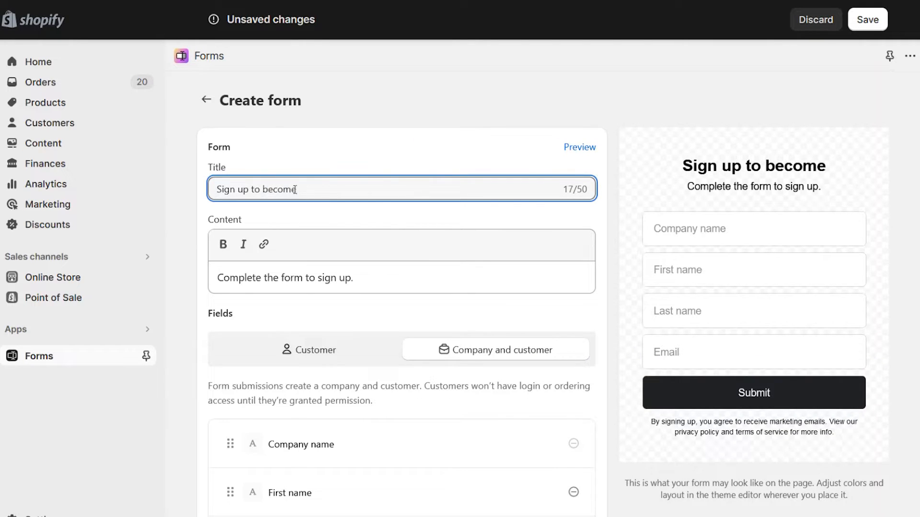
type(" a reseller")
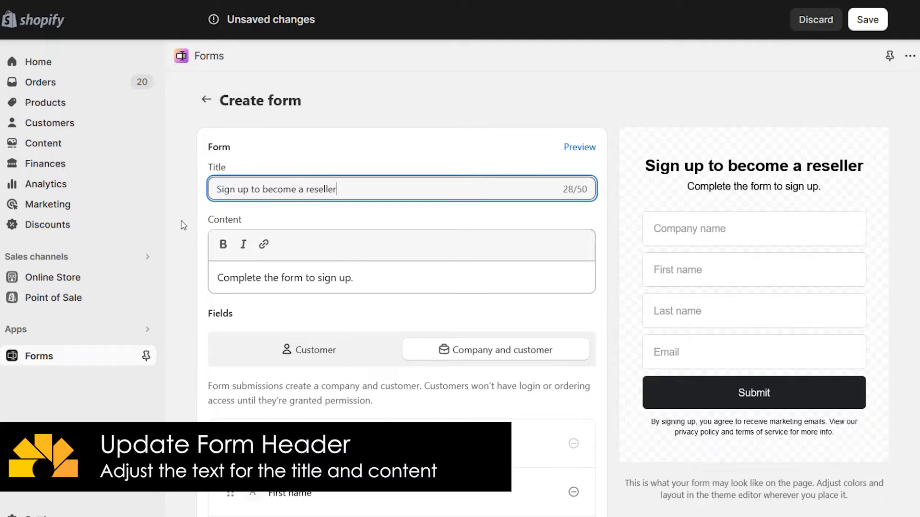
left_click_drag(360, 275, 131, 277)
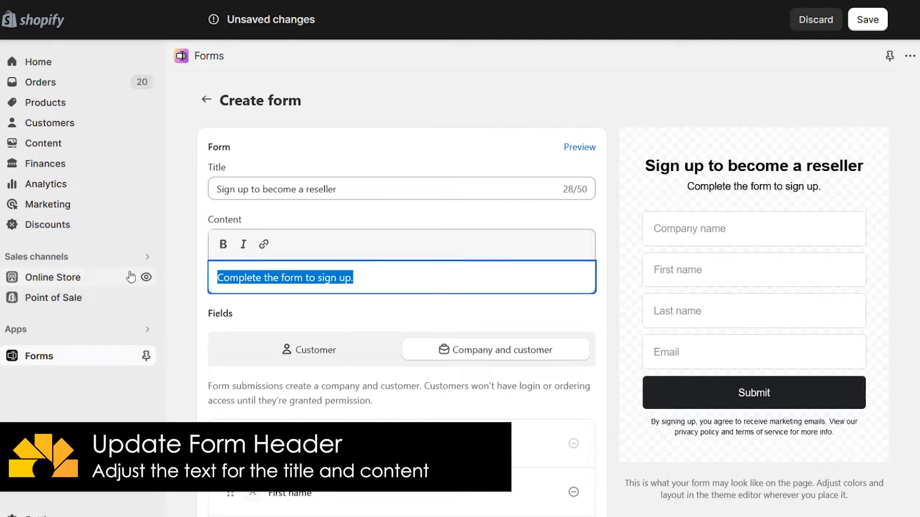
type("Please ")
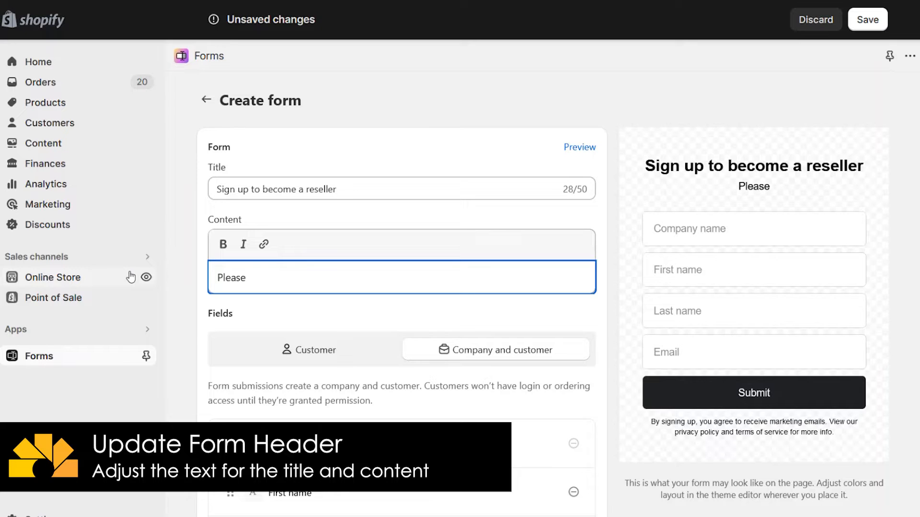
type("complete th")
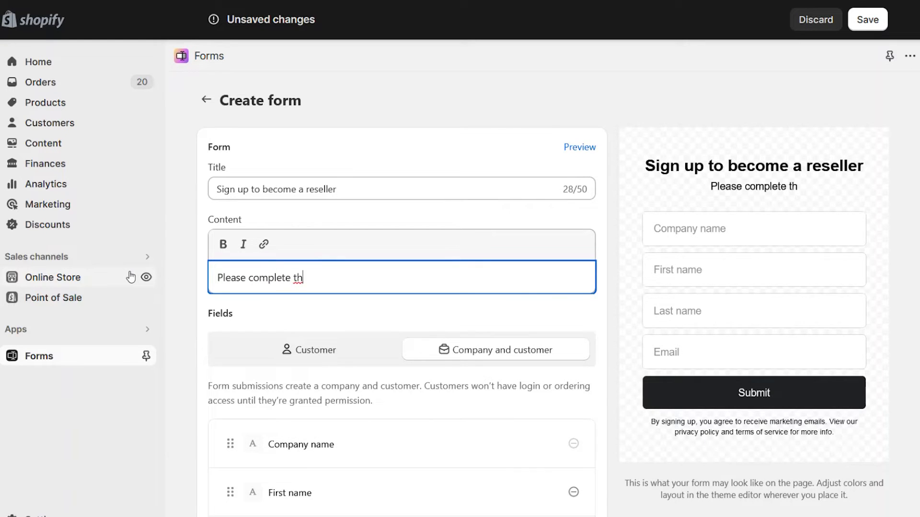
type("e form and w")
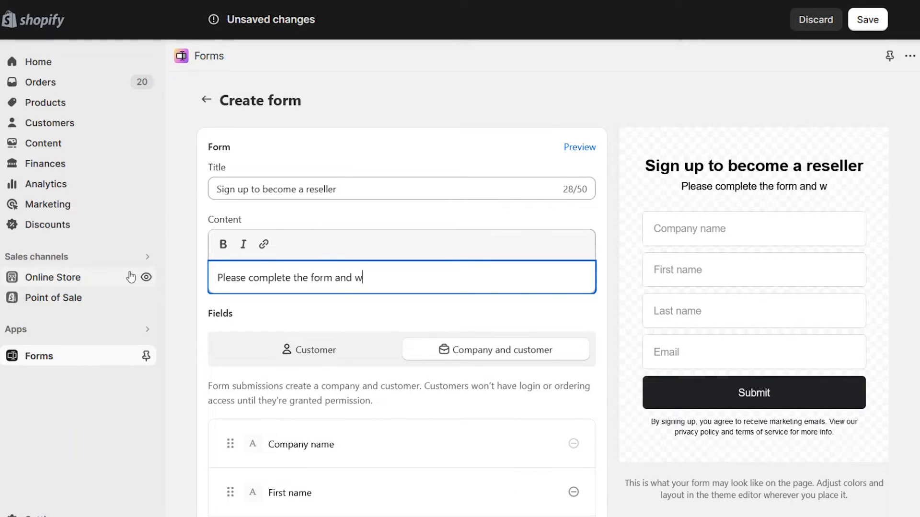
type("e will contact you")
scroll(402, 287, "down", 5)
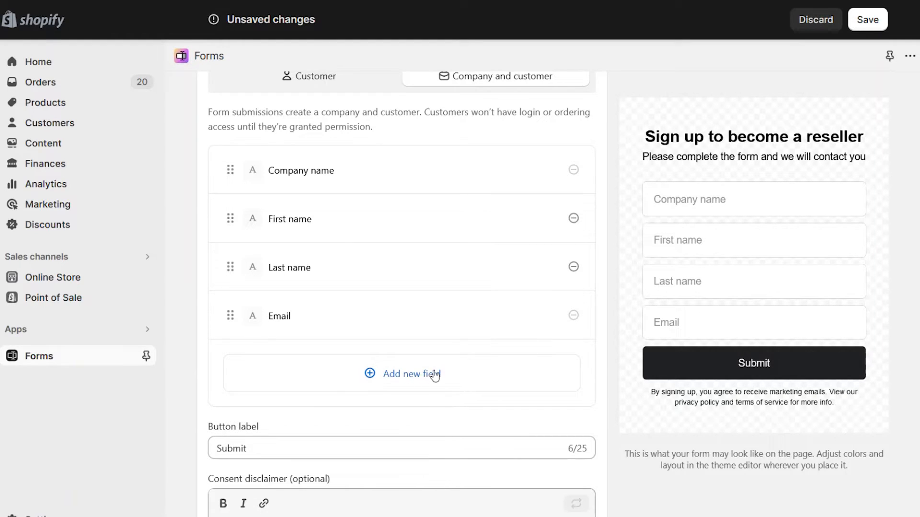
Add an optional Phone field after Email.
left_click(411, 374)
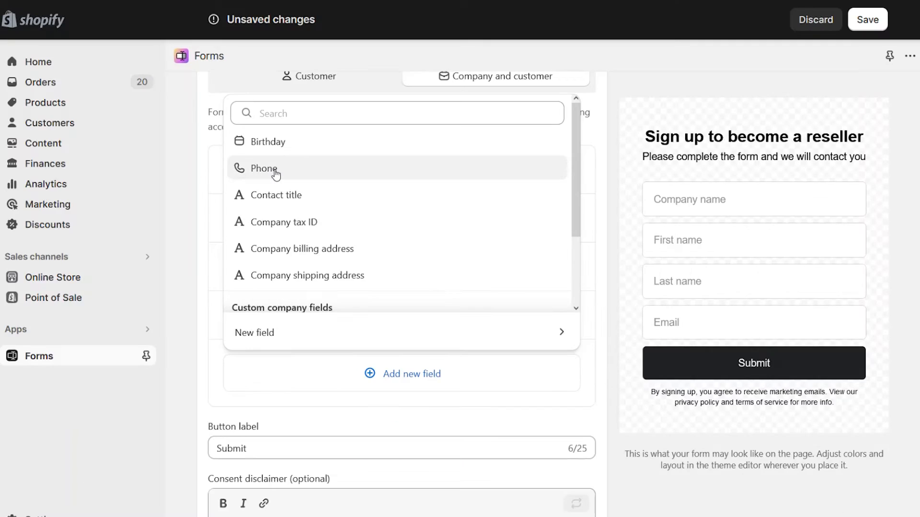
left_click(145, 139)
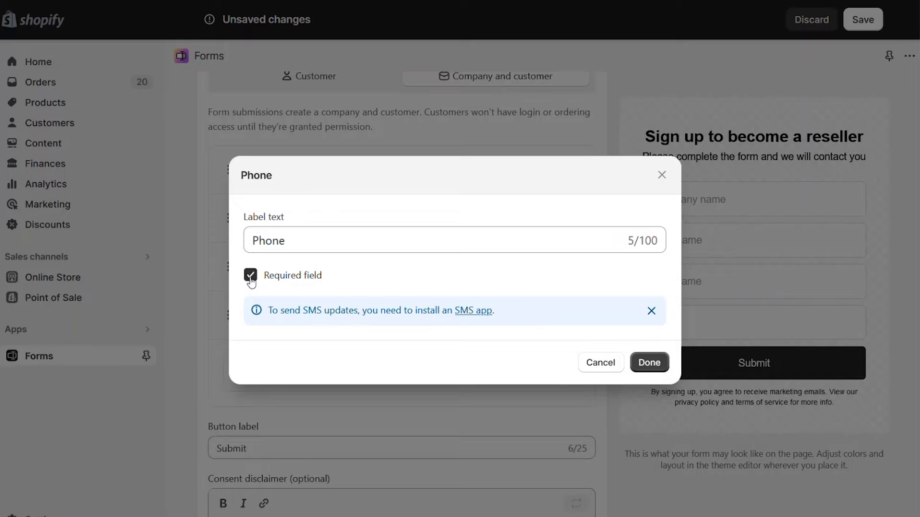
left_click(250, 277)
left_click(651, 364)
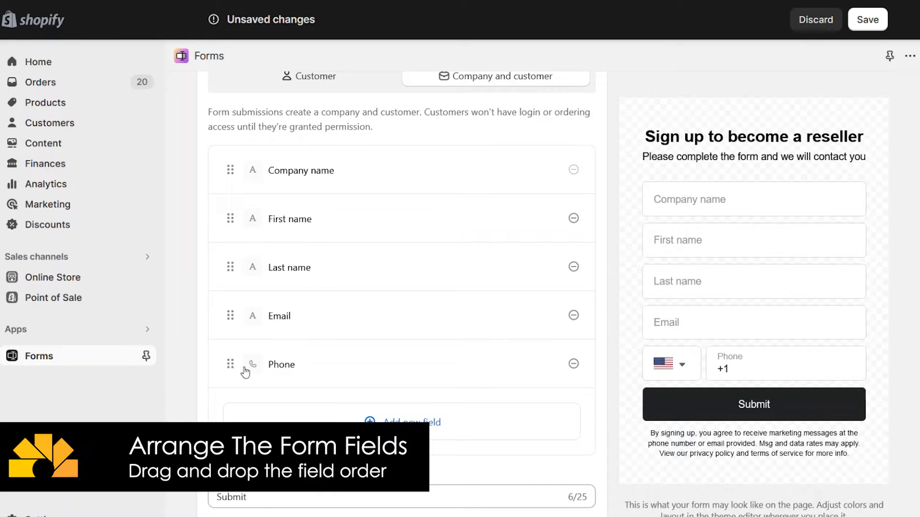
mouse_move(231, 365)
left_mouse_down()
mouse_move(233, 308)
mouse_move(233, 365)
left_mouse_up()
Add a required Company tax ID field with placeholder 'Enter your Tax ID Number'.
left_click(422, 428)
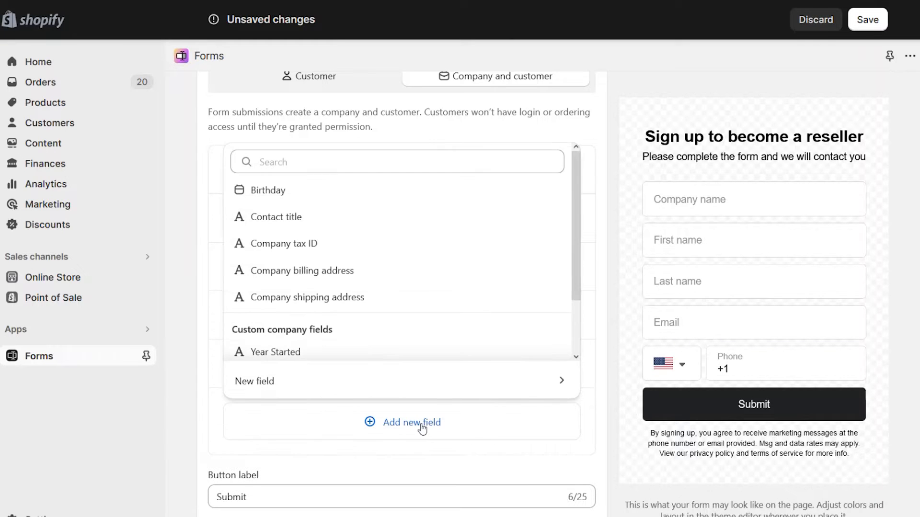
left_click(373, 245)
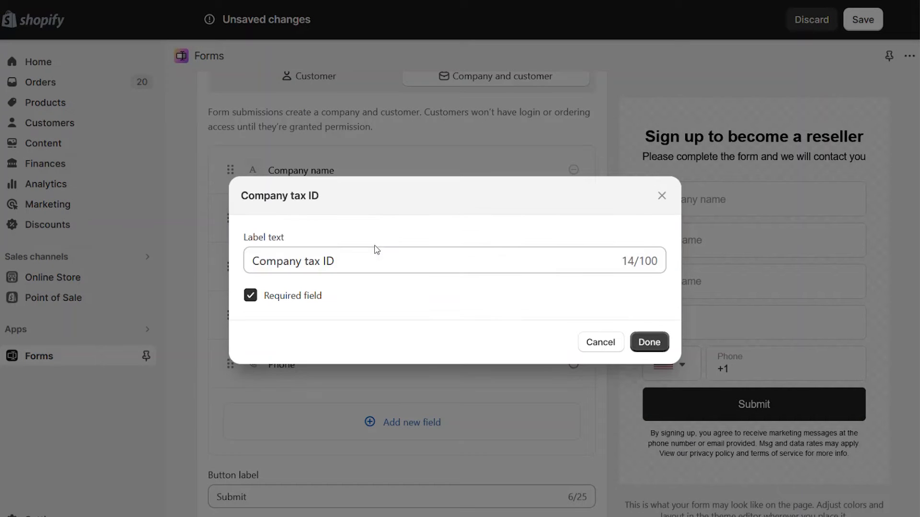
left_click(649, 342)
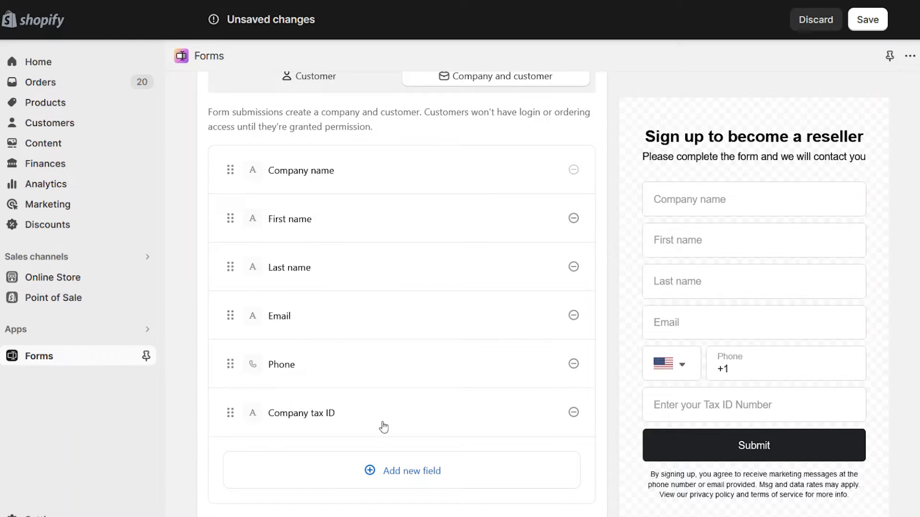
left_click(395, 470)
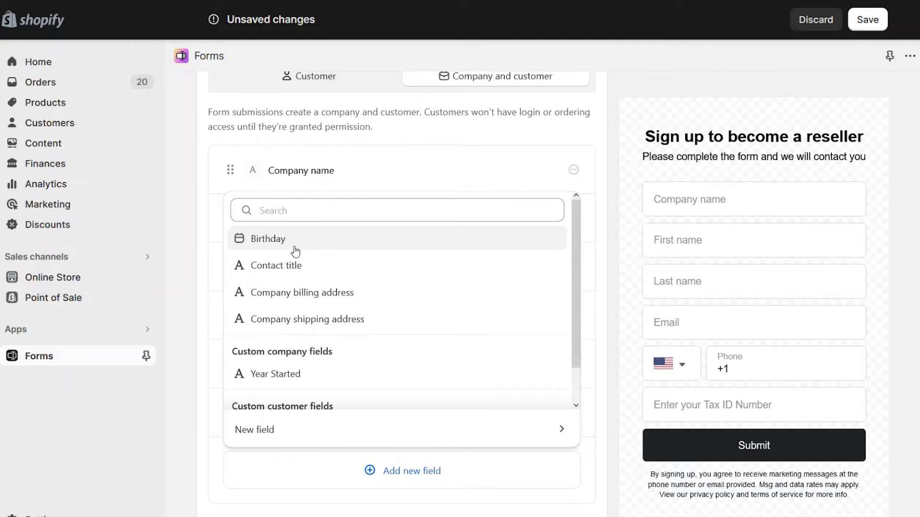
Add a required single-line 'Number of Employees' field stored as company metafield custom.number_of_employees.
mouse_move(581, 230)
left_mouse_down()
mouse_move(581, 267)
mouse_move(576, 213)
left_mouse_up()
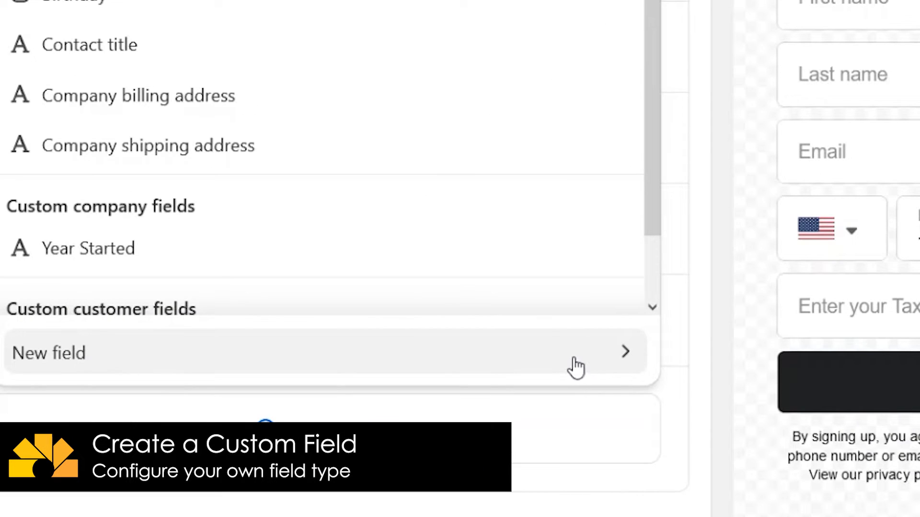
left_click(626, 361)
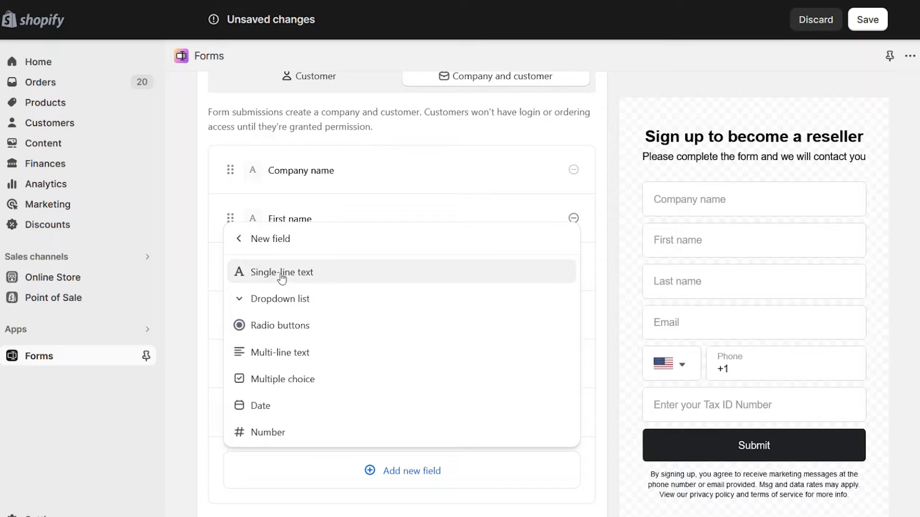
left_click(337, 275)
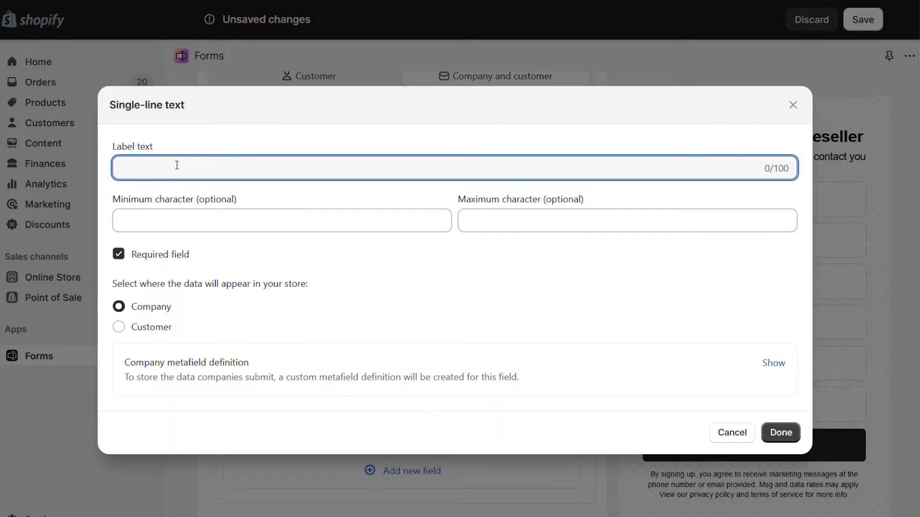
type("Number of Employees")
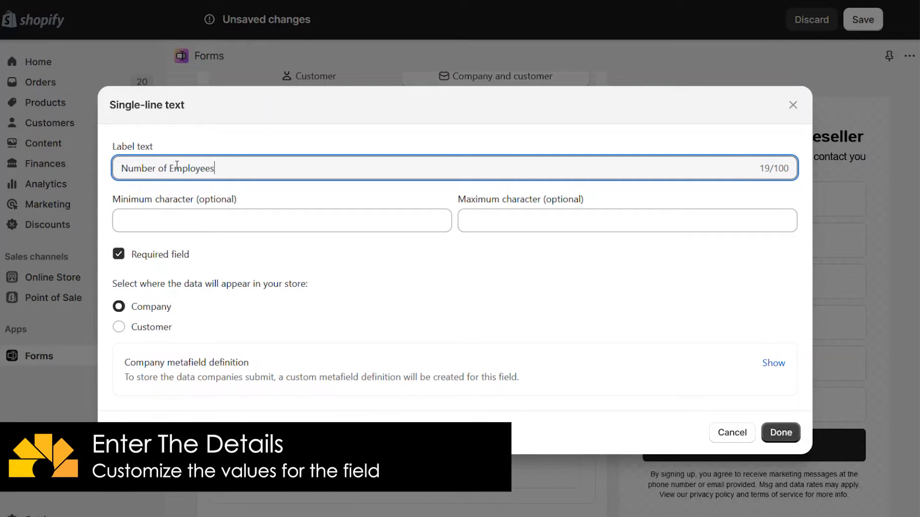
left_click(335, 299)
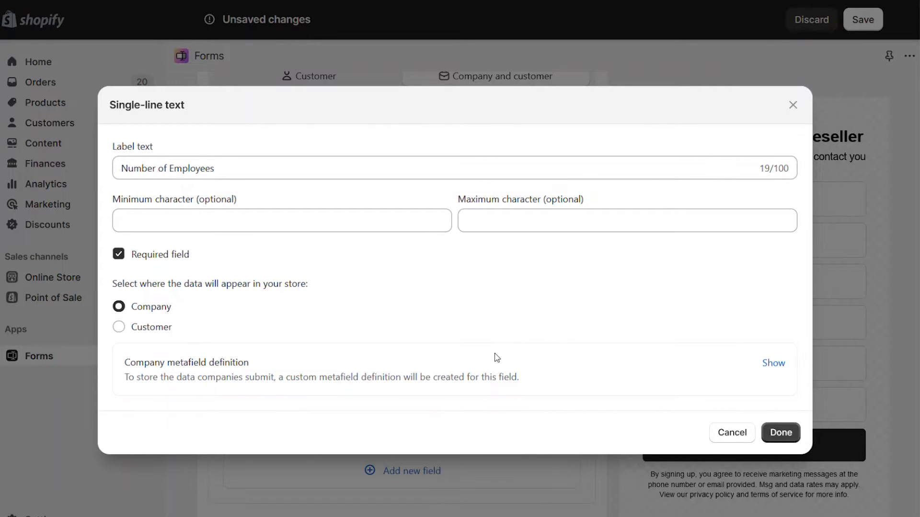
left_click(776, 364)
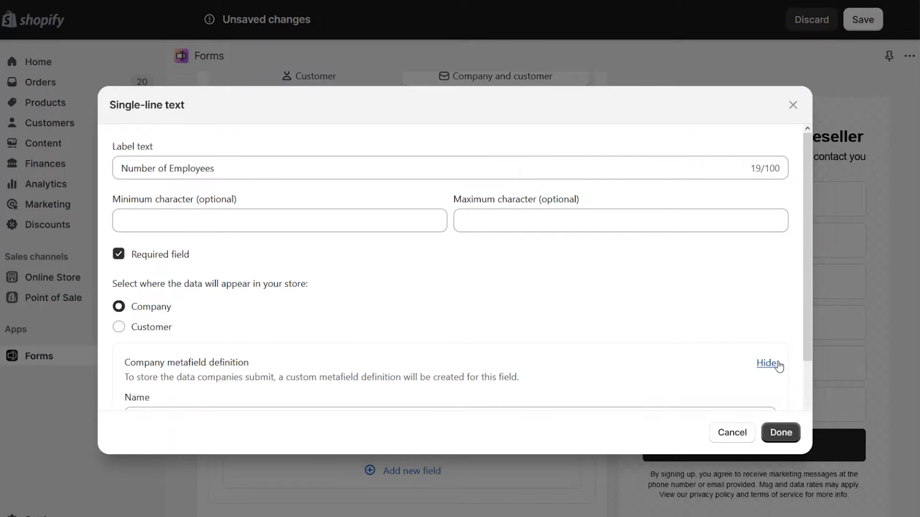
left_click_drag(807, 309, 807, 392)
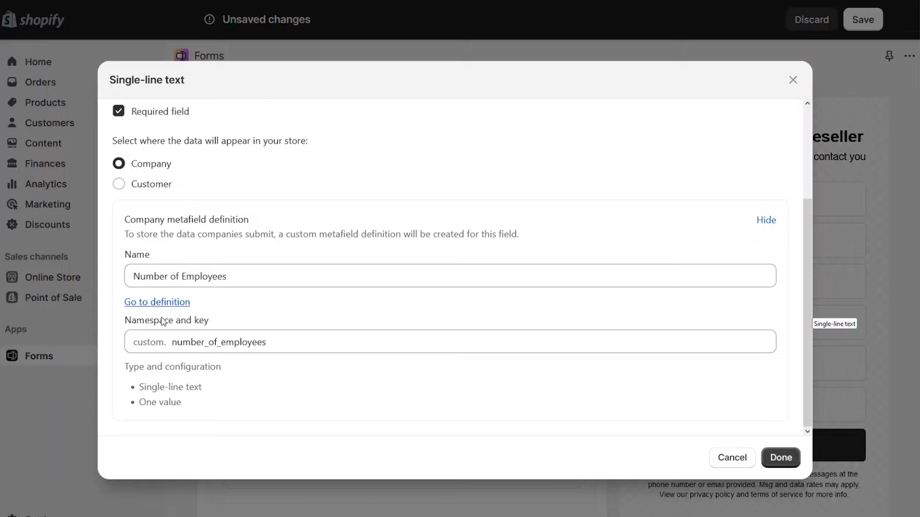
scroll(232, 273, "up", 3)
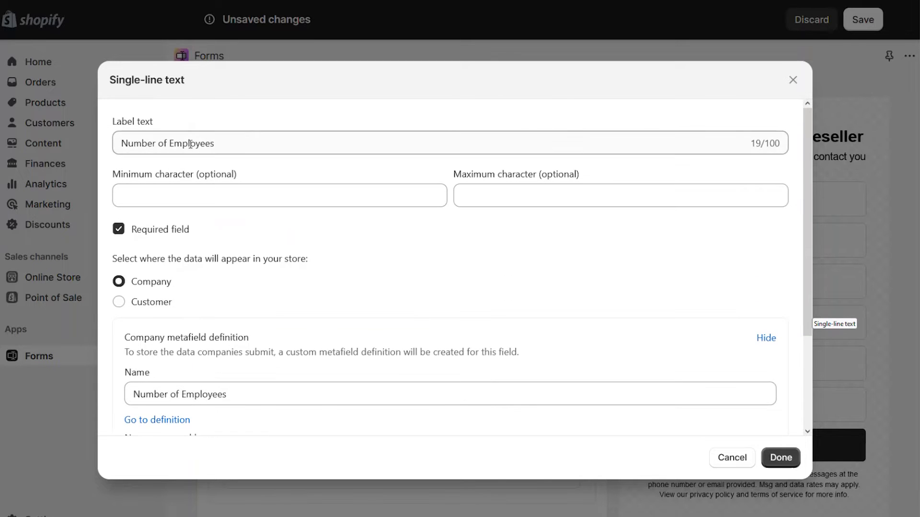
left_click(780, 458)
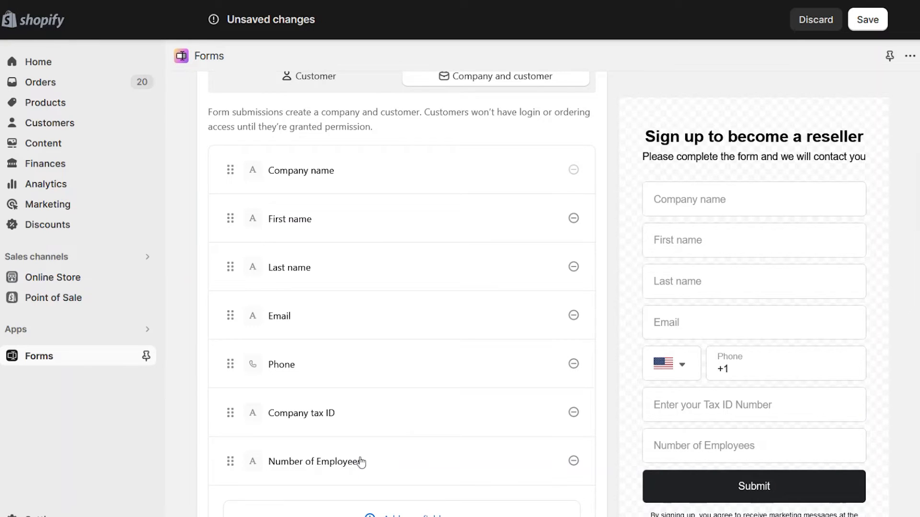
Create a new radio-button field labelled 'Yearly Sales'.
scroll(901, 244, "down", 9)
scroll(451, 383, "up", 8)
left_click(452, 469)
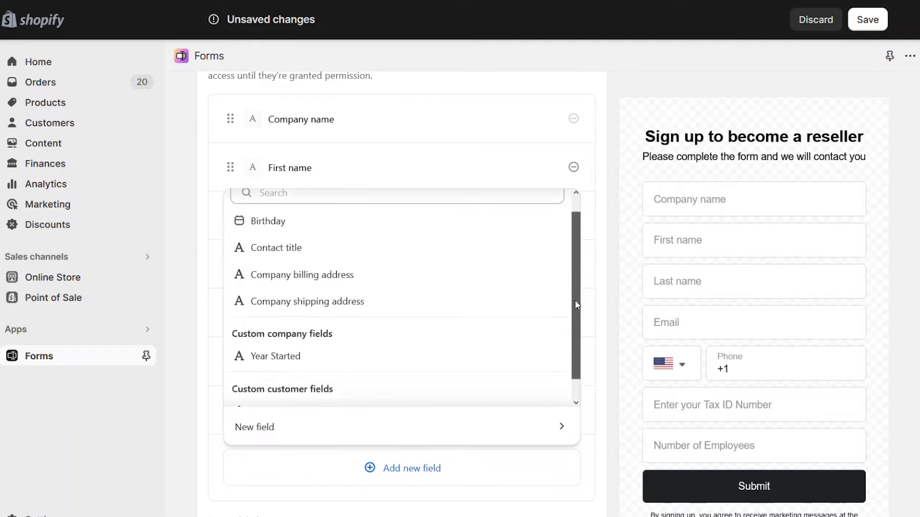
left_click(254, 427)
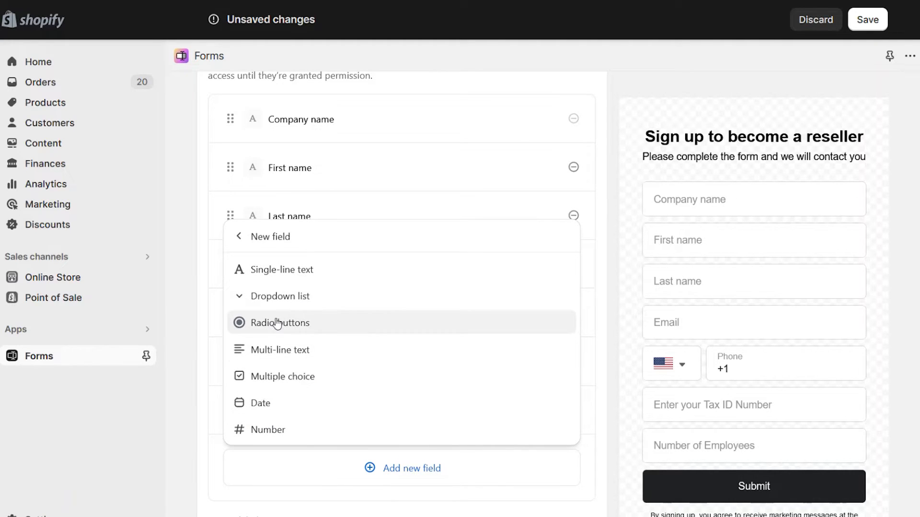
left_click(333, 326)
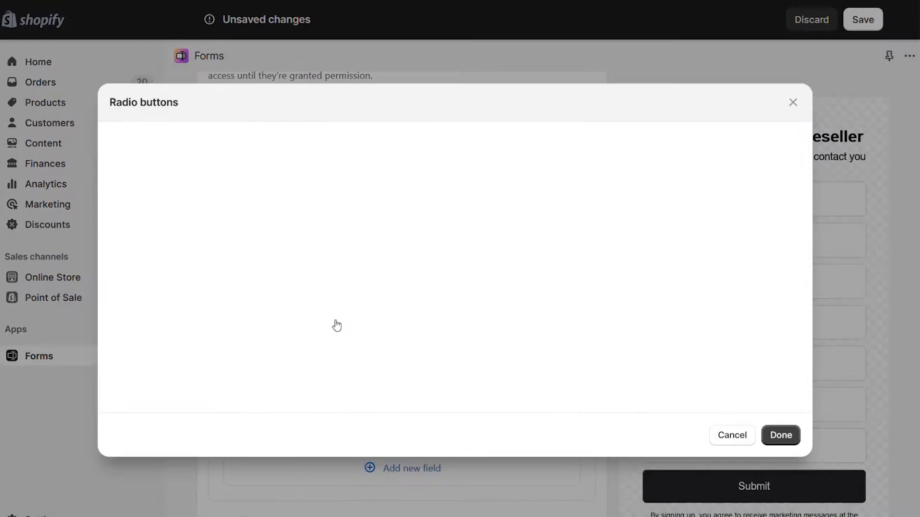
left_click(173, 138)
type("Yearly Sales")
left_click(163, 196)
type("$500,000 - $1,000,000")
key("Tab")
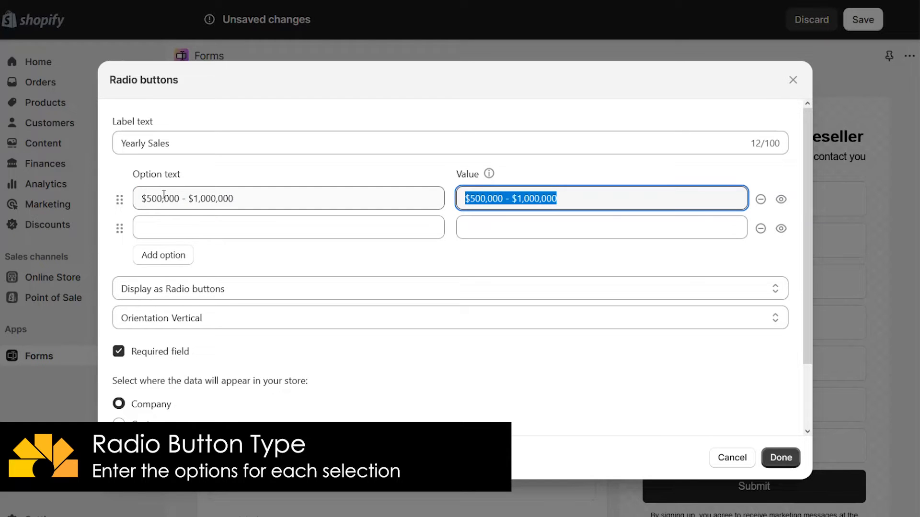
type("500000-1000000")
key("Tab")
key("Tab")
left_click(178, 225)
type("$1,000,000 - $5,000,000")
left_click(163, 255)
type("$5,000,000 - $10,000,000")
left_click(163, 284)
type("$10,000")
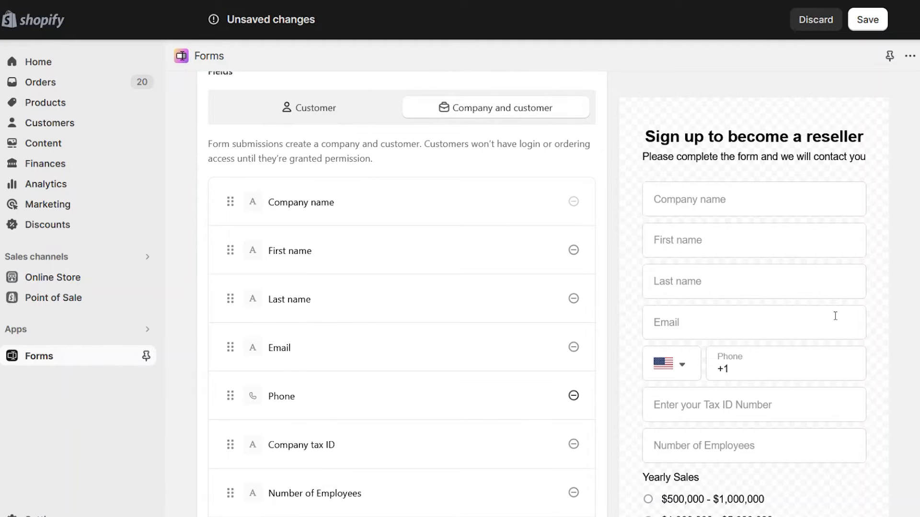
Replace the button label 'Submit' with 'Send Information'.
scroll(402, 294, "down", 8)
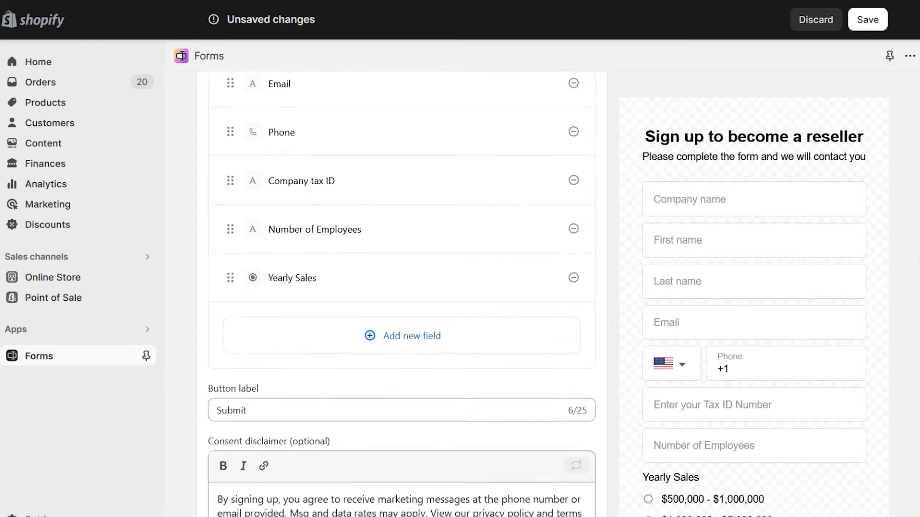
scroll(296, 177, "down", 3)
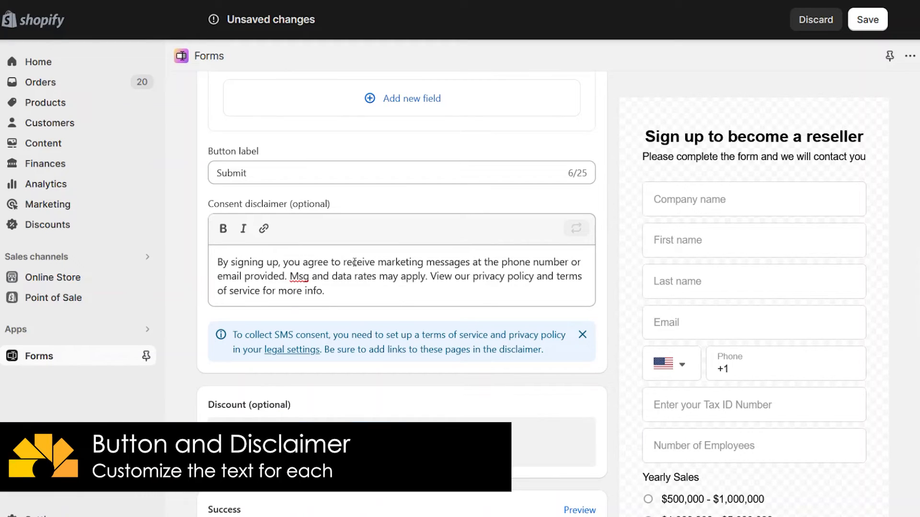
left_click_drag(324, 291, 480, 262)
left_click(422, 283)
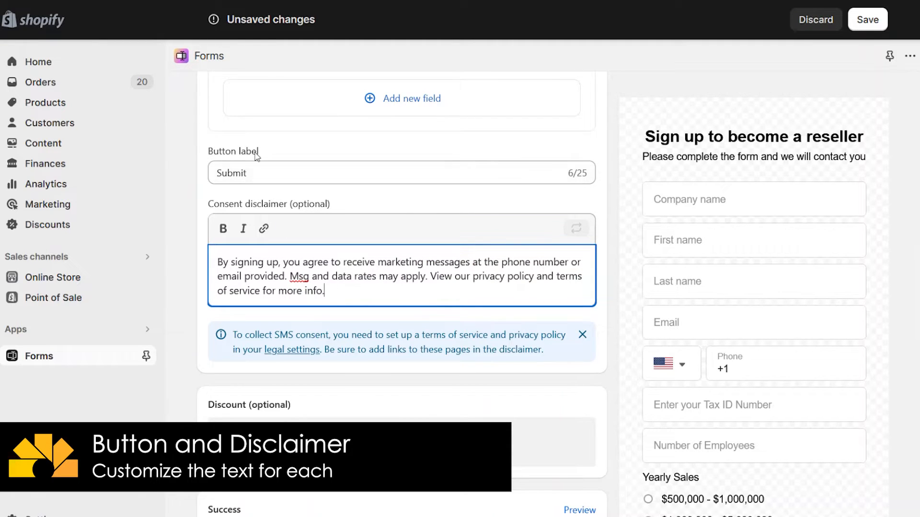
left_click_drag(259, 172, 200, 186)
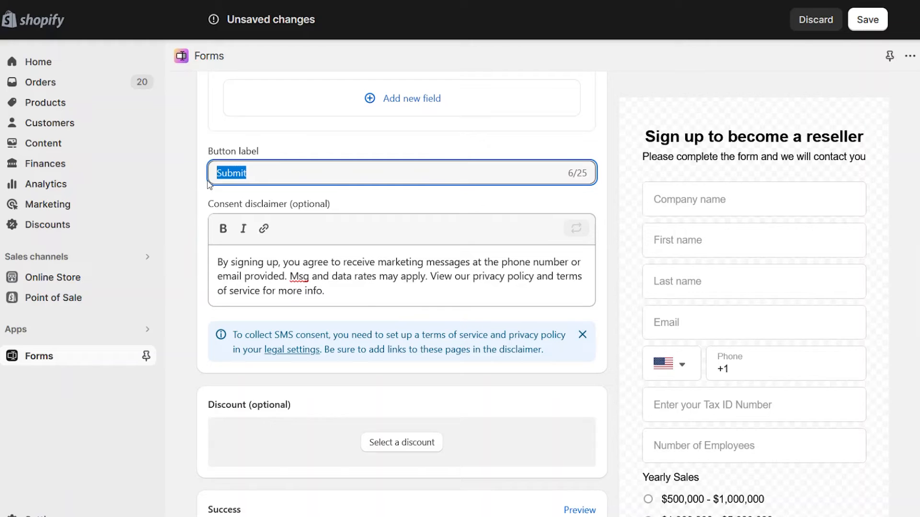
type("Send Information")
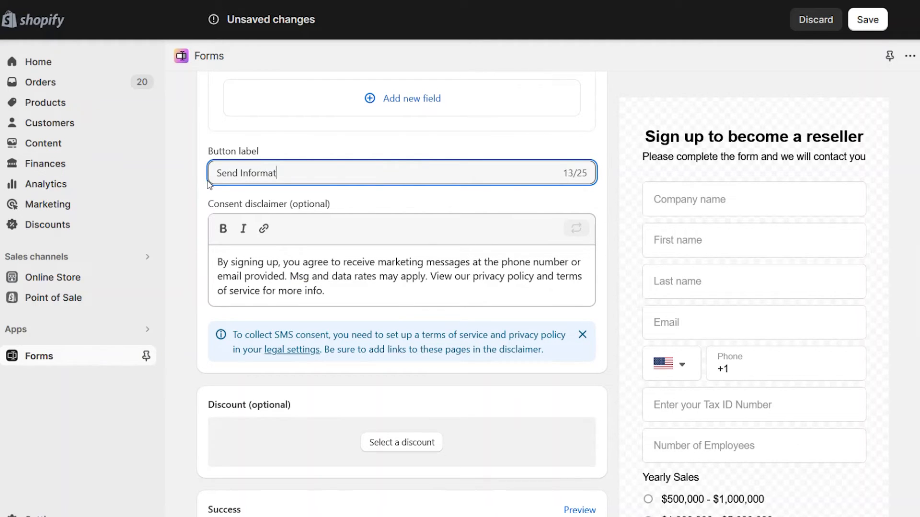
scroll(209, 185, "down", 5)
scroll(563, 229, "down", 1)
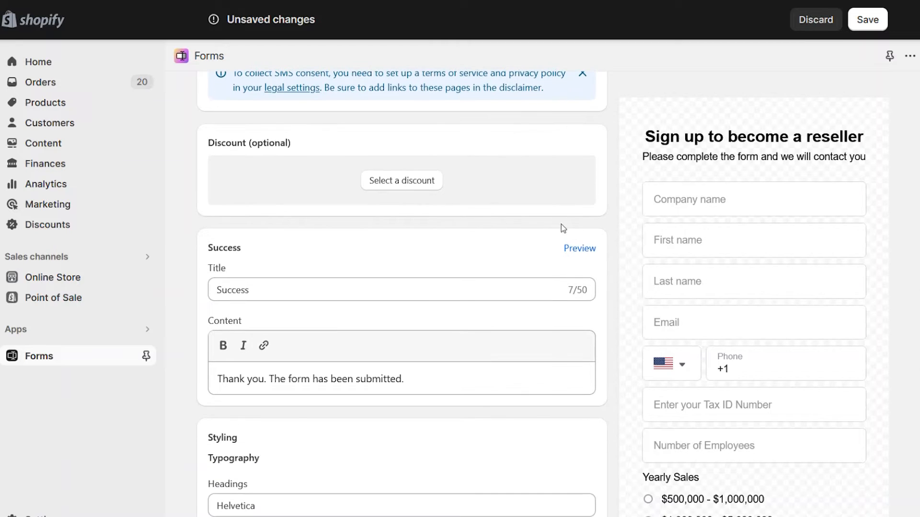
Check Select a discount and set the success title to 'Thanks for signing-up'.
left_click(407, 182)
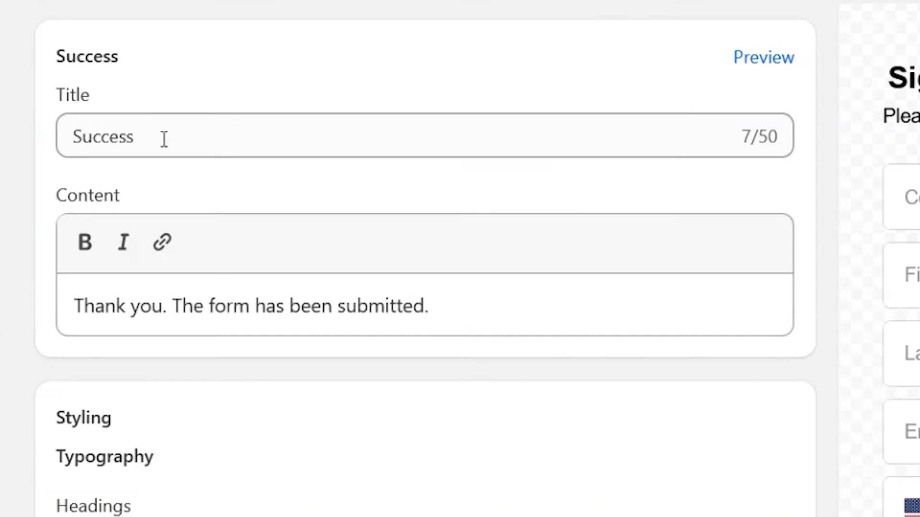
double_click(263, 169)
type("Thanks for signing-up")
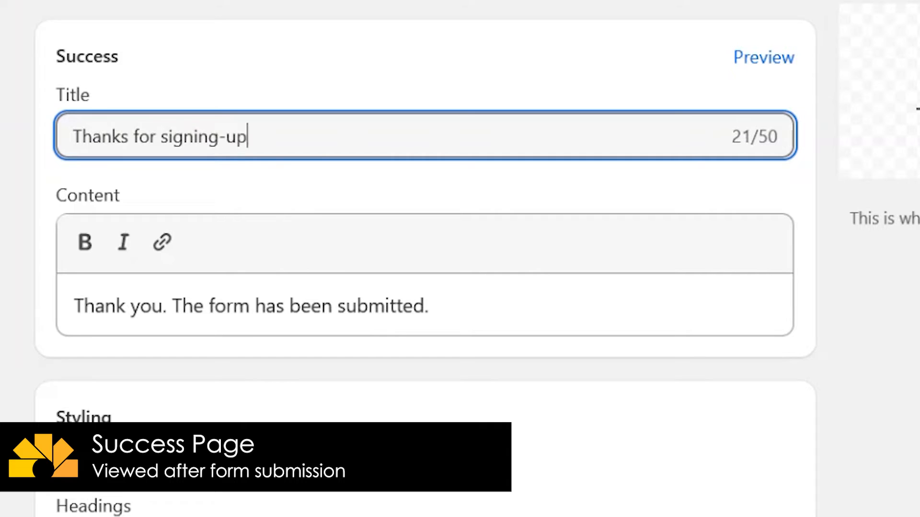
Append 'Your submission is being reviewed and you will receive an email when your account is active.'.
left_click(589, 314)
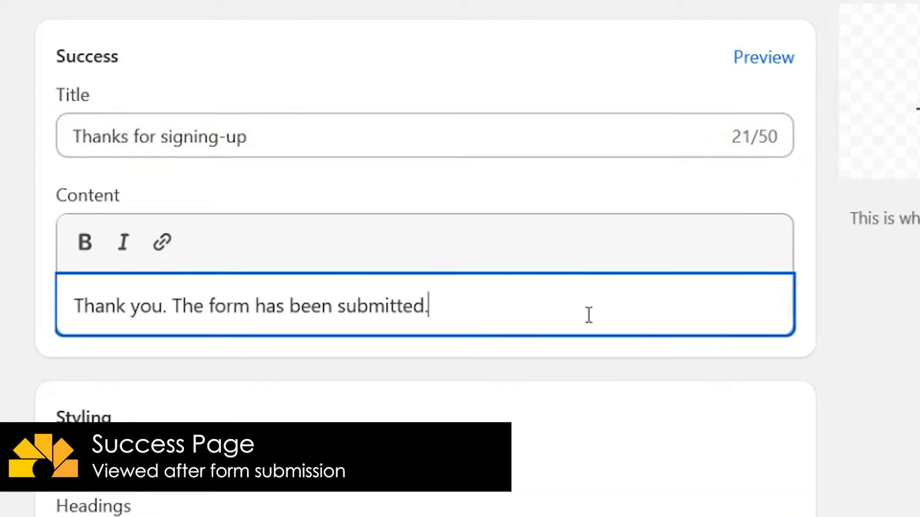
type("Your submission is ebi")
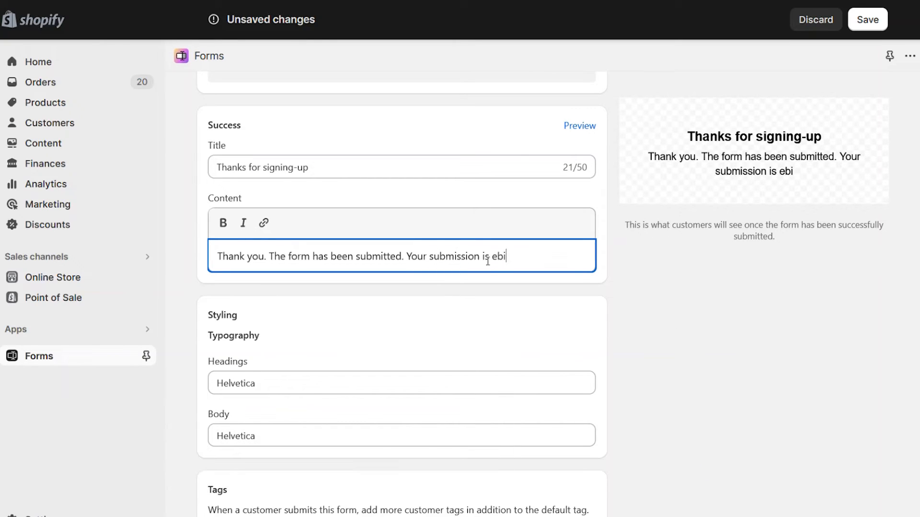
key("BackSpace")
key("BackSpace")
key("BackSpace")
type("being reviewed and")
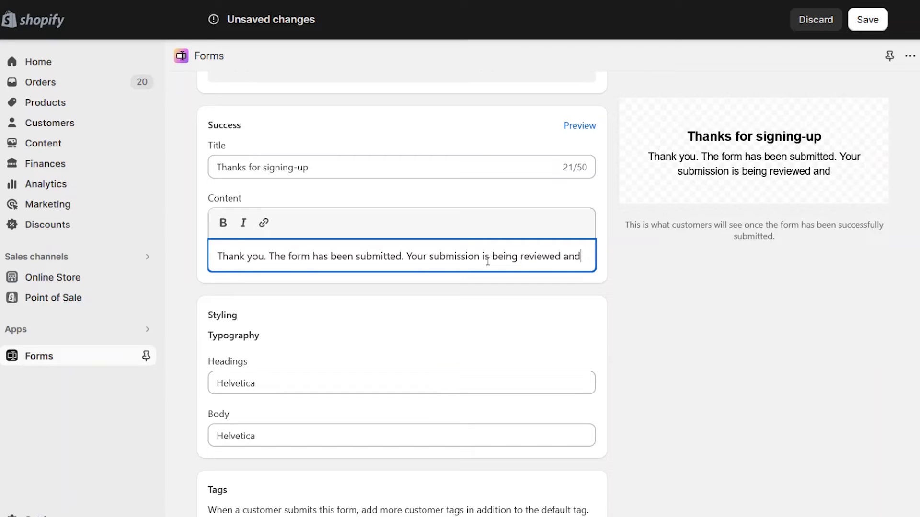
type(" you will receive an email ")
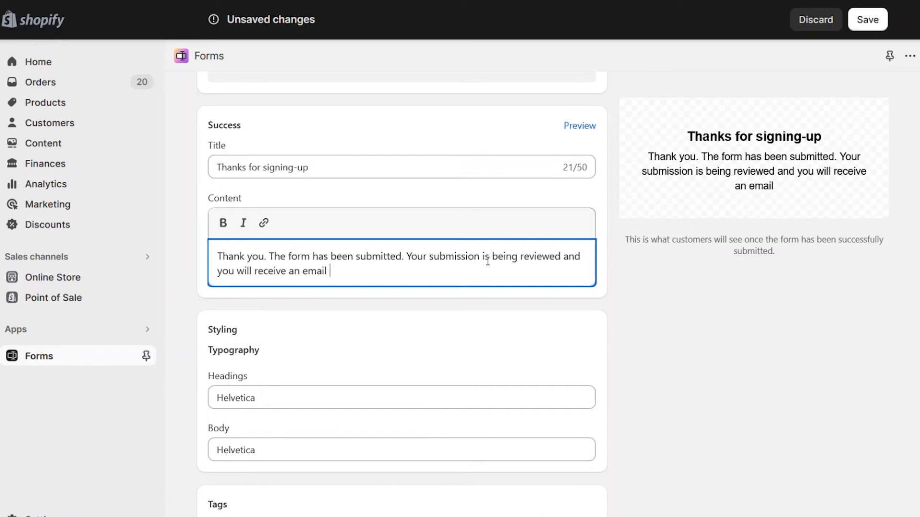
type("when your account is acti")
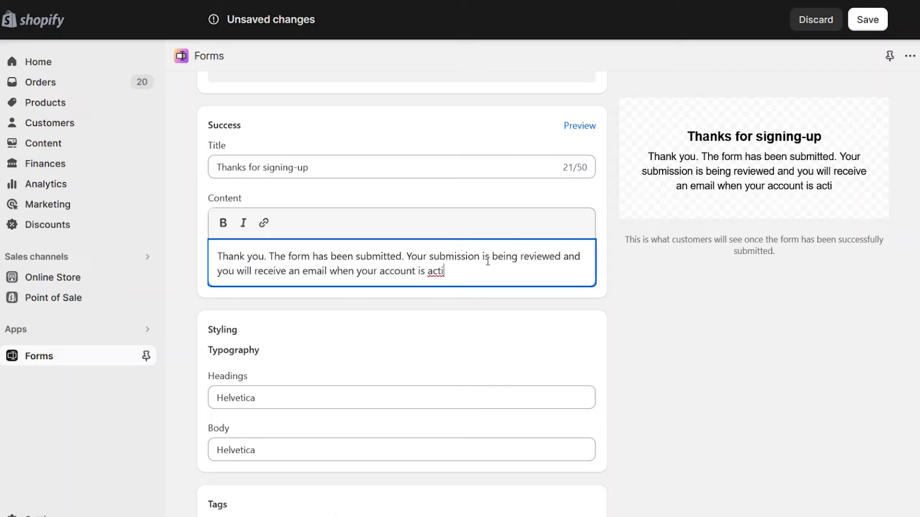
type("ve.")
scroll(527, 201, "down", 3)
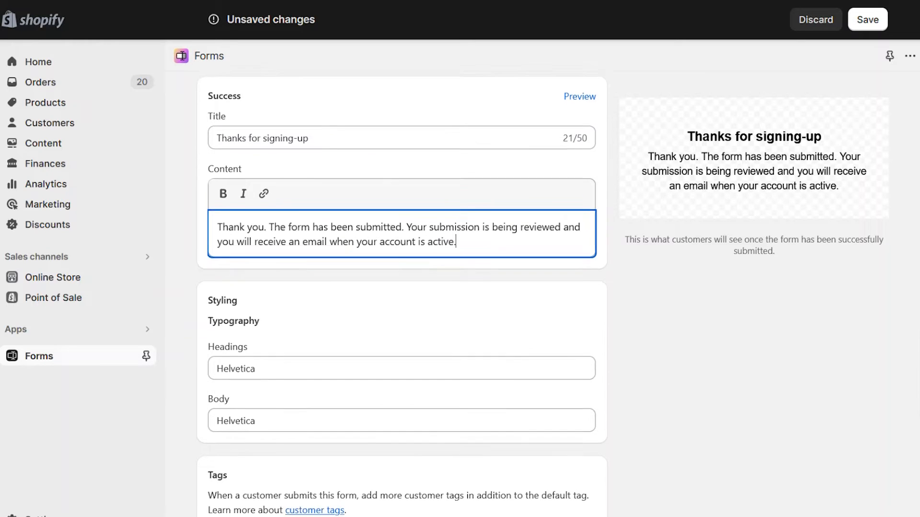
Set both the headings and body fonts to SF Mono.
left_click(273, 231)
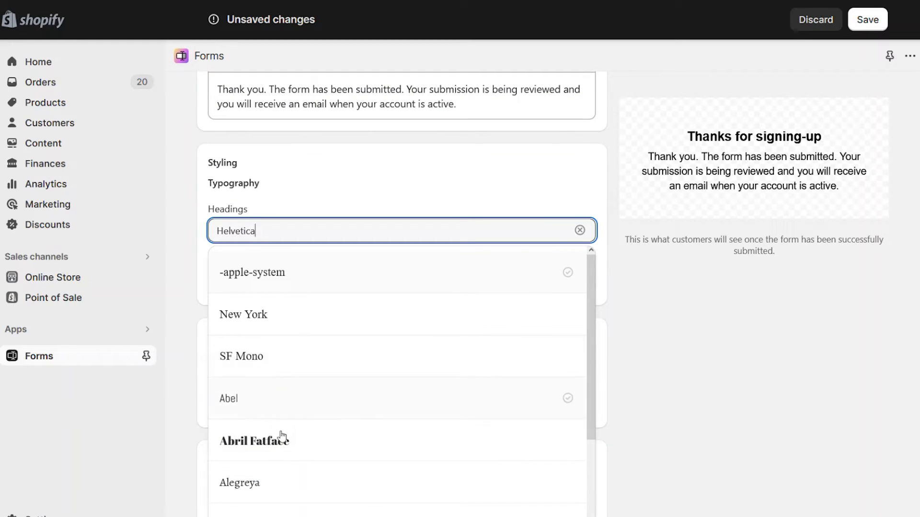
left_click(252, 356)
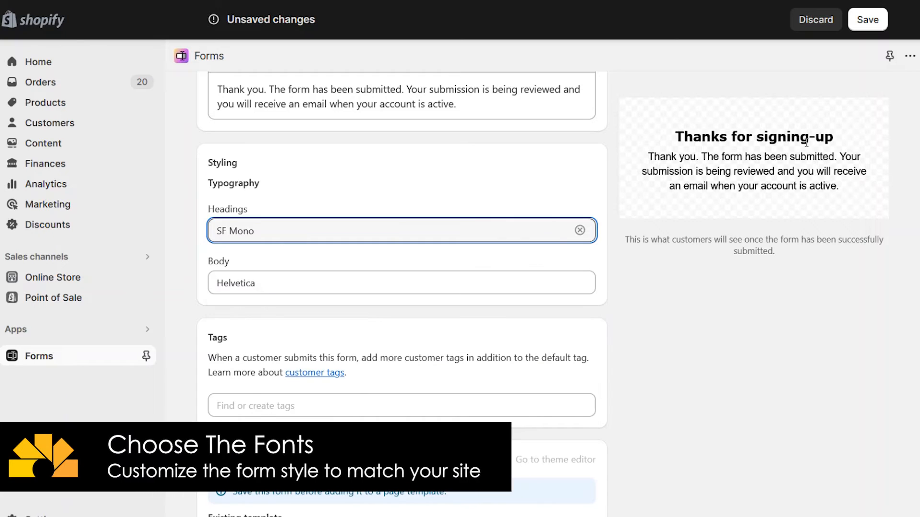
left_click(269, 285)
left_click(245, 366)
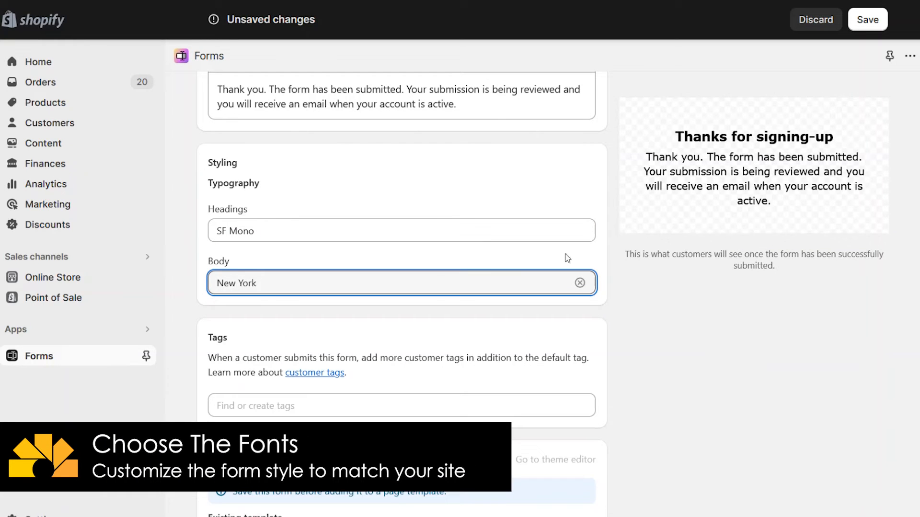
left_click(311, 283)
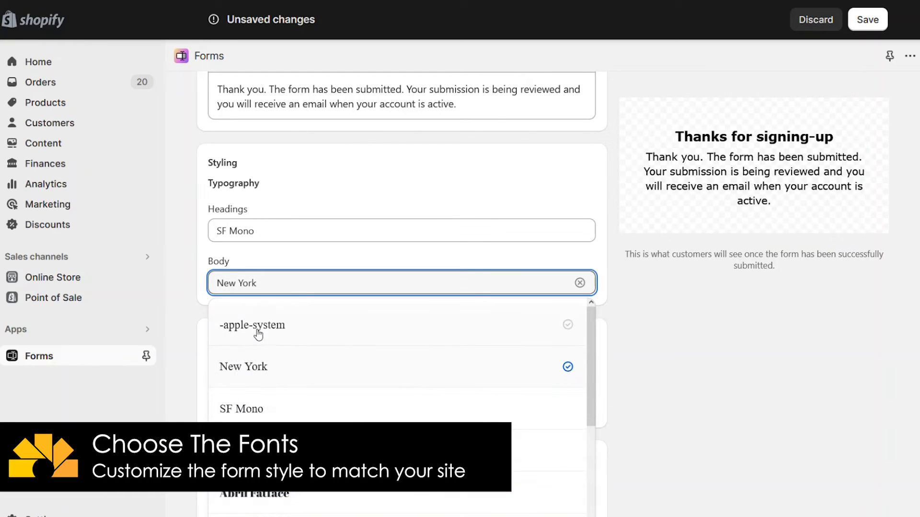
left_click(245, 410)
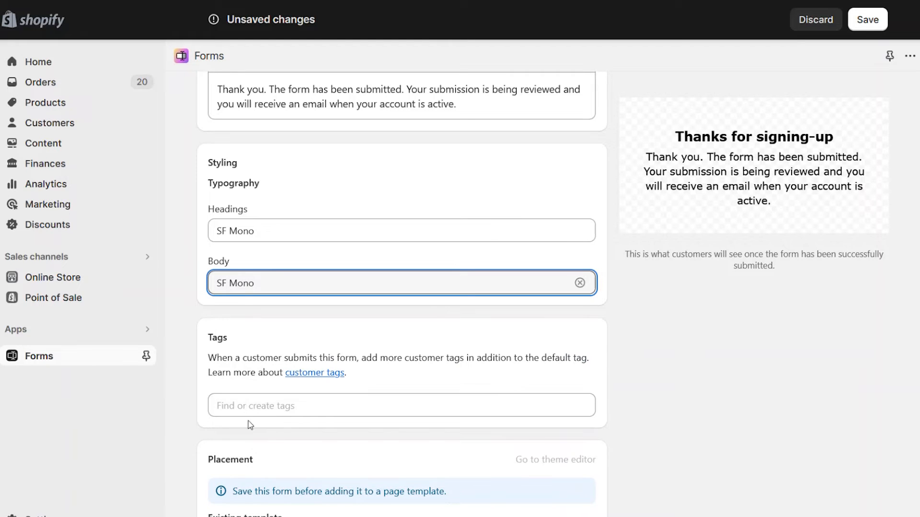
Add 'new-company' as a customer tag applied on submission.
scroll(401, 295, "down", 1)
scroll(404, 205, "down", 4)
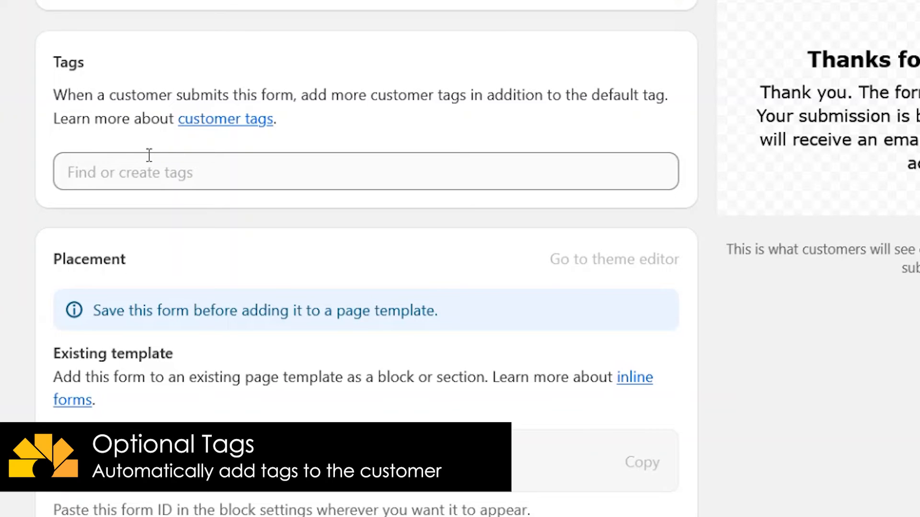
left_click(123, 173)
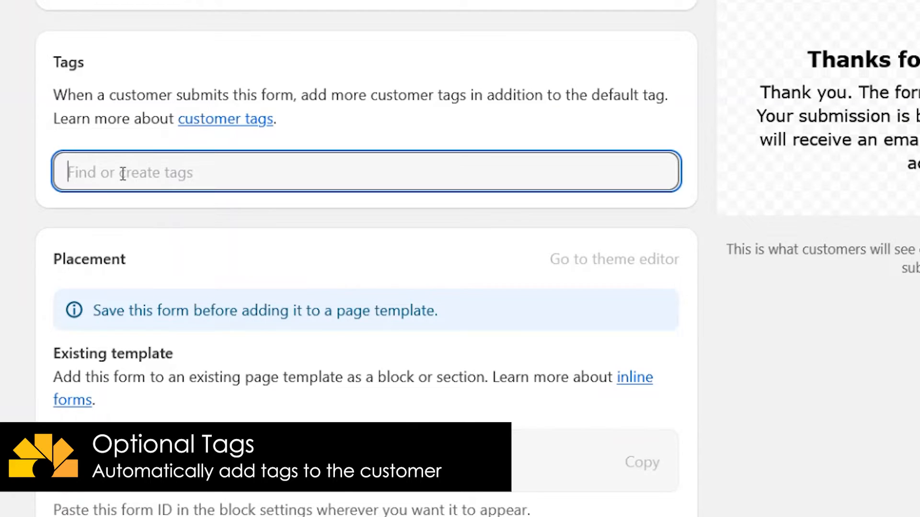
type("new-company")
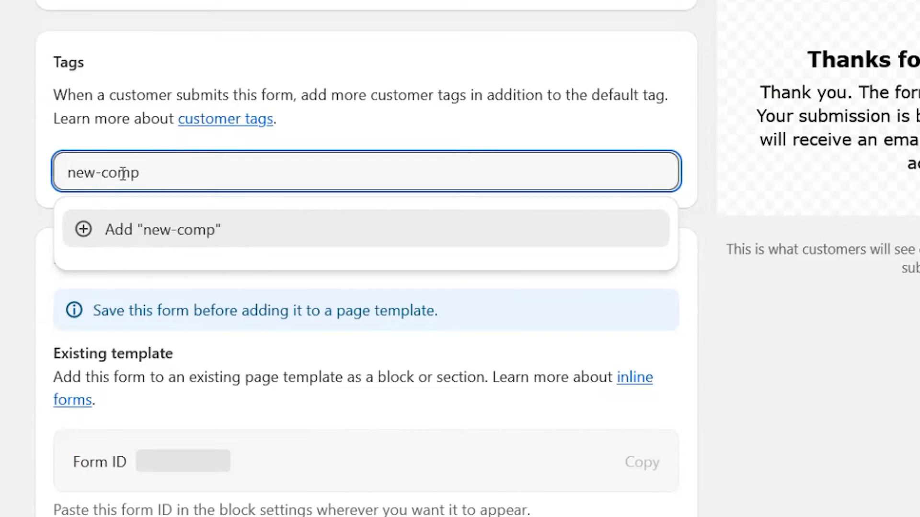
left_click(91, 231)
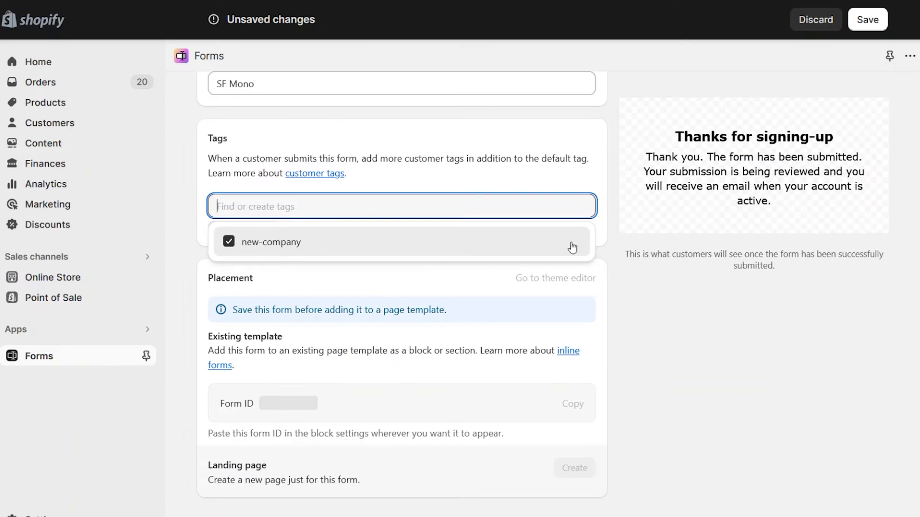
left_click(750, 312)
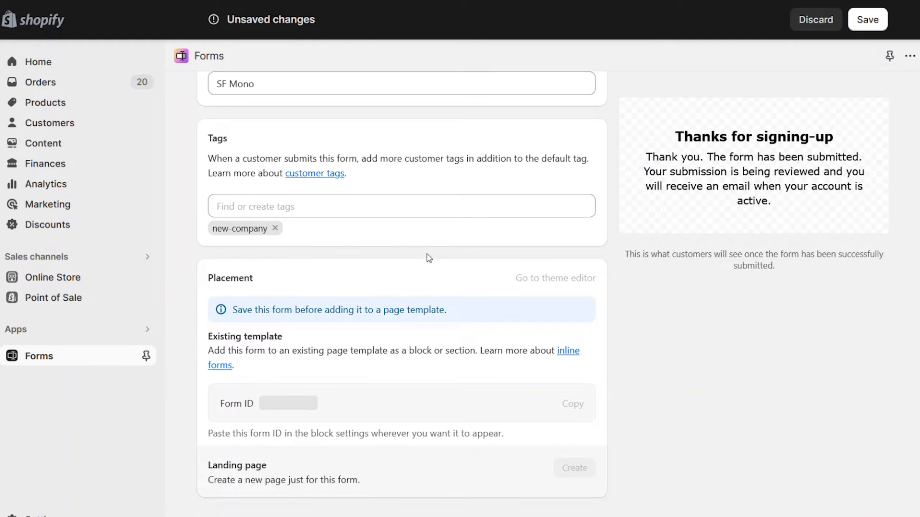
scroll(428, 258, "down", 3)
scroll(787, 336, "down", 1)
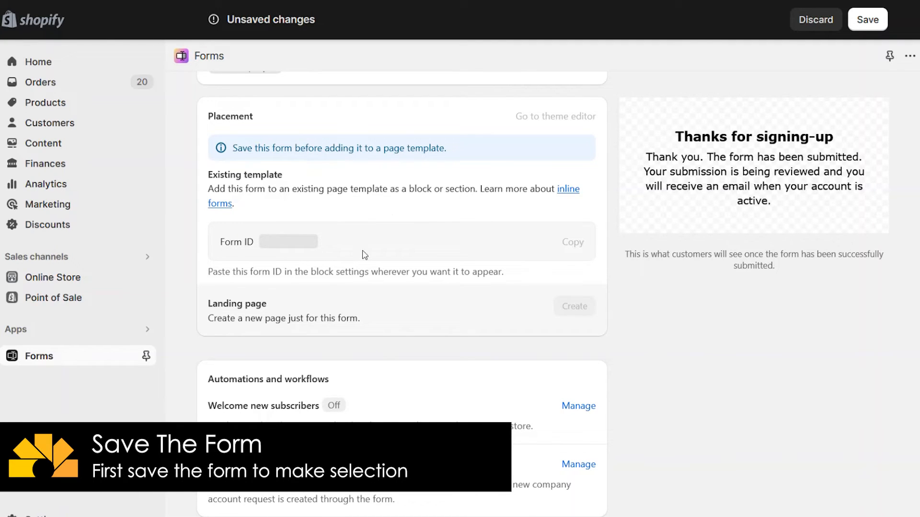
Save the reseller sign-up form so it receives Form ID 35209.
left_click(882, 21)
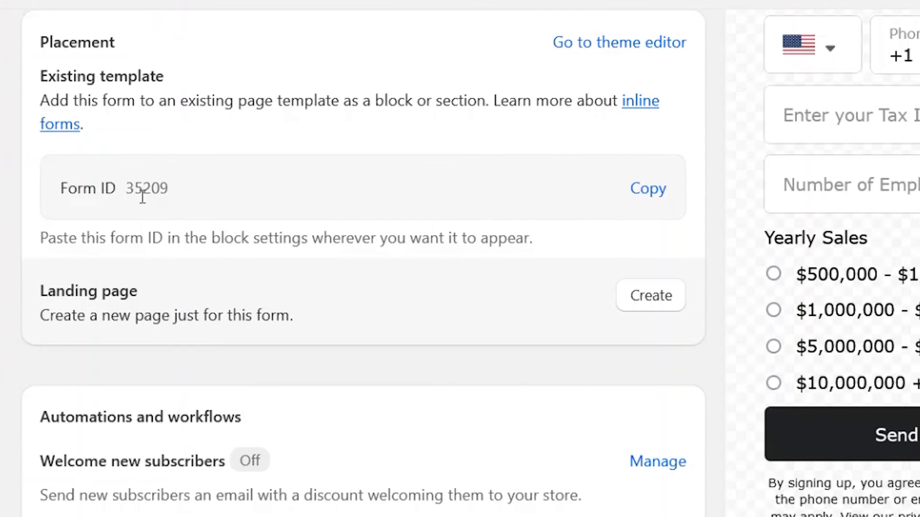
left_click_drag(47, 240, 546, 252)
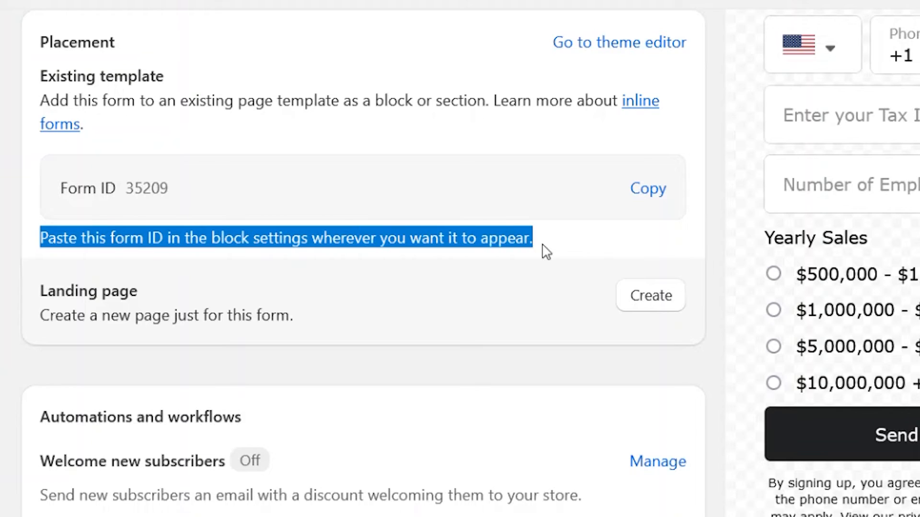
left_click(583, 249)
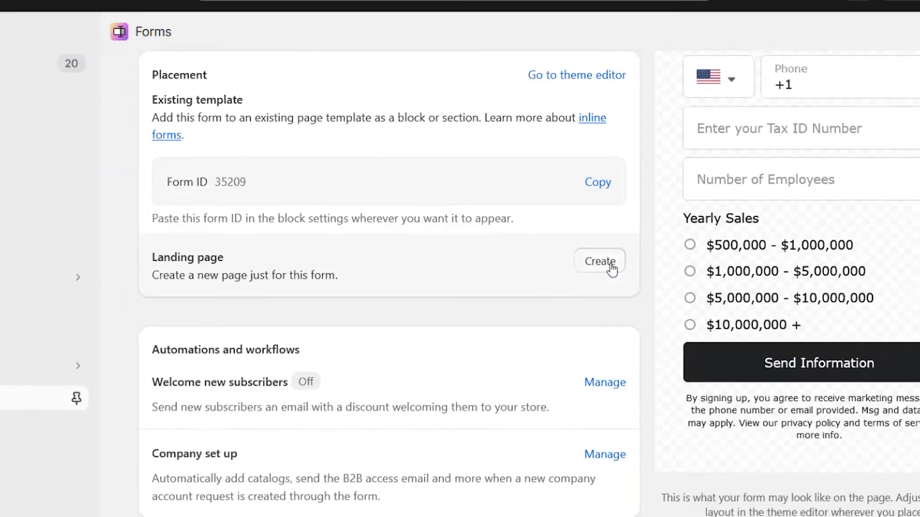
Create the form's landing page titled 'B2B Sign-up Form' with handle b2b-sign-up-form.
left_click(662, 300)
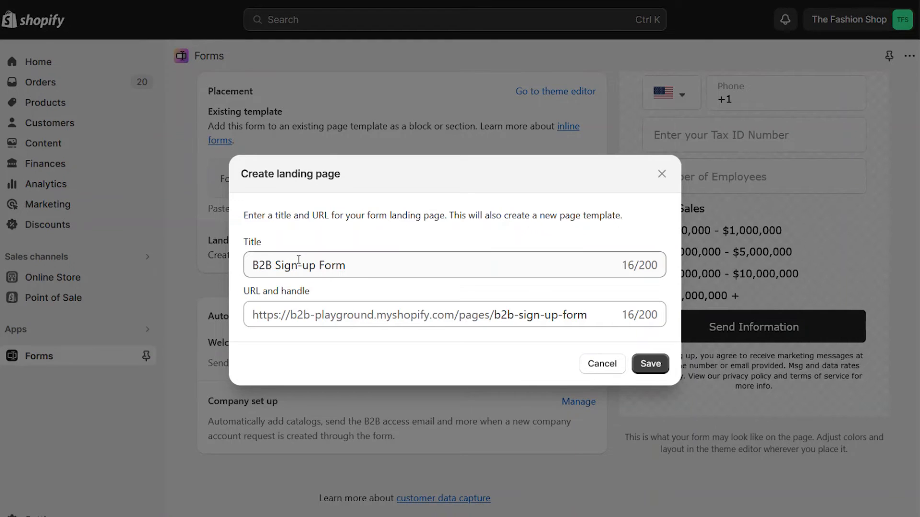
left_click_drag(254, 264, 359, 263)
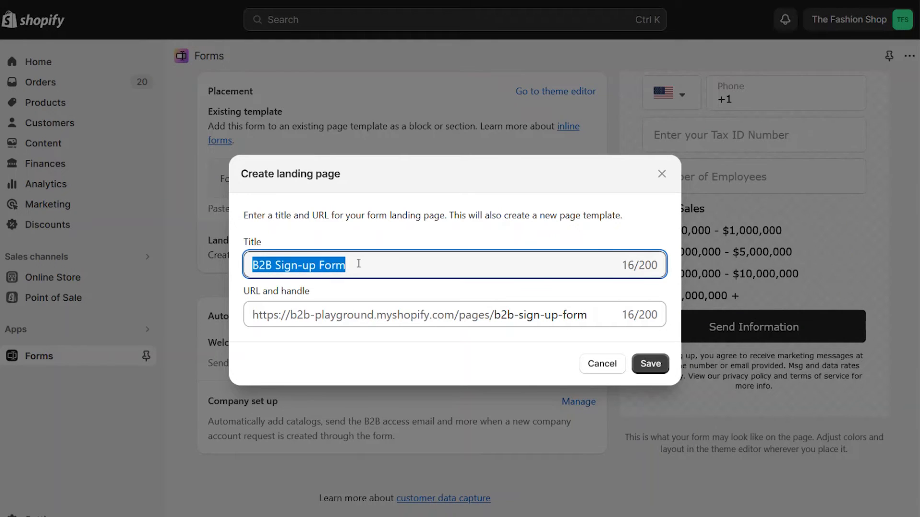
left_click(361, 264)
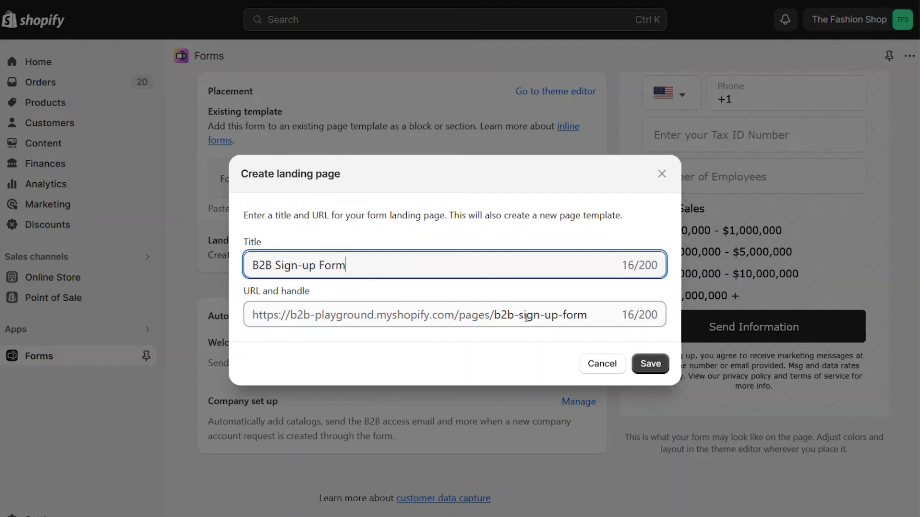
left_click_drag(593, 314, 293, 315)
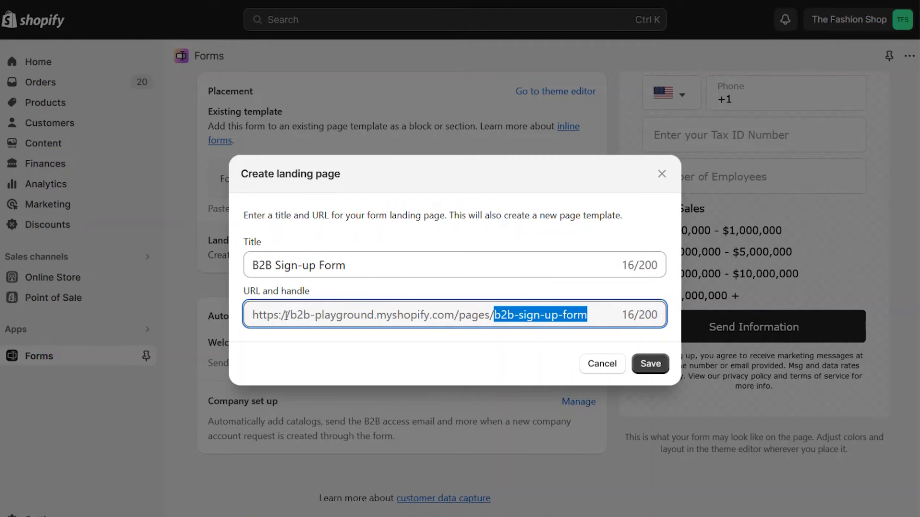
left_click(412, 367)
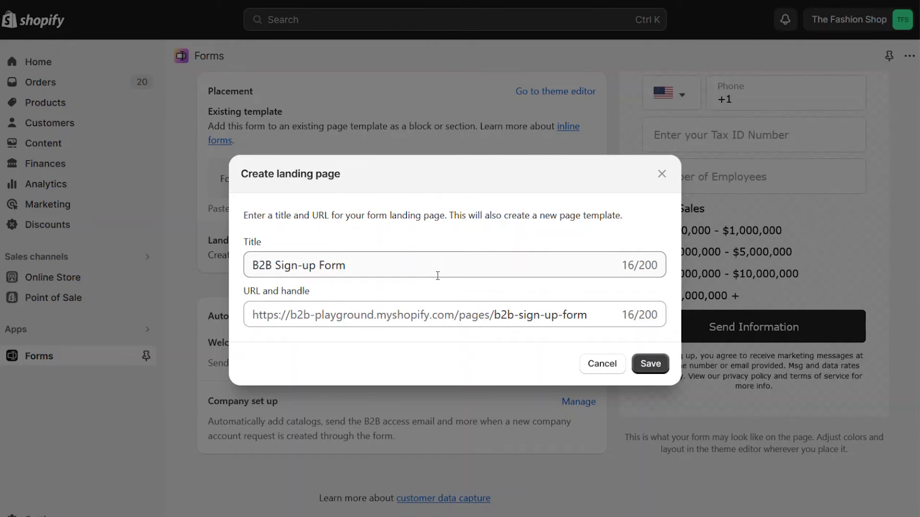
left_click(651, 364)
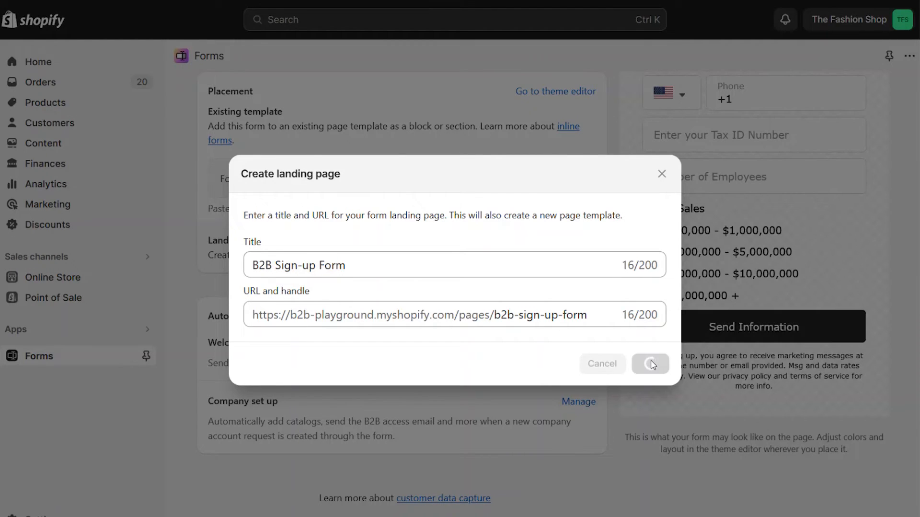
left_click(548, 341)
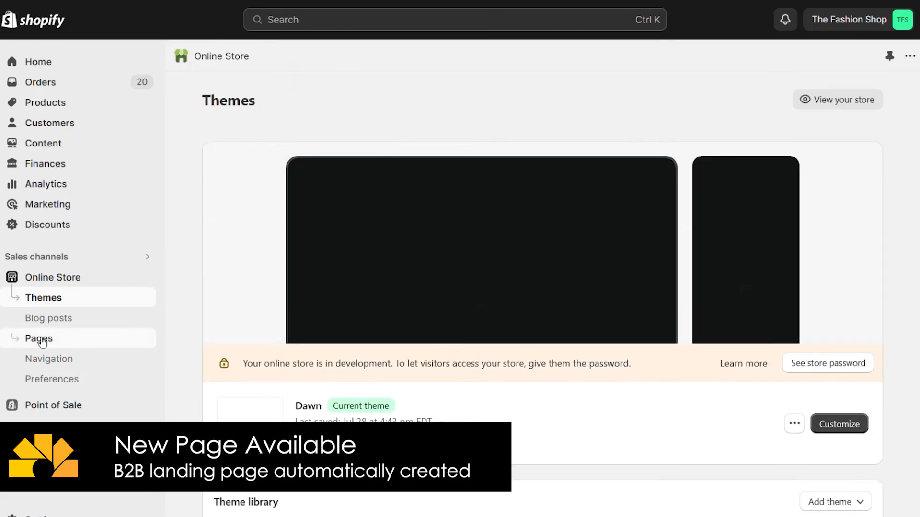
Open the live B2B Sign-up Form page and enter company name 'Joe's Clothes Barn'.
left_click(40, 340)
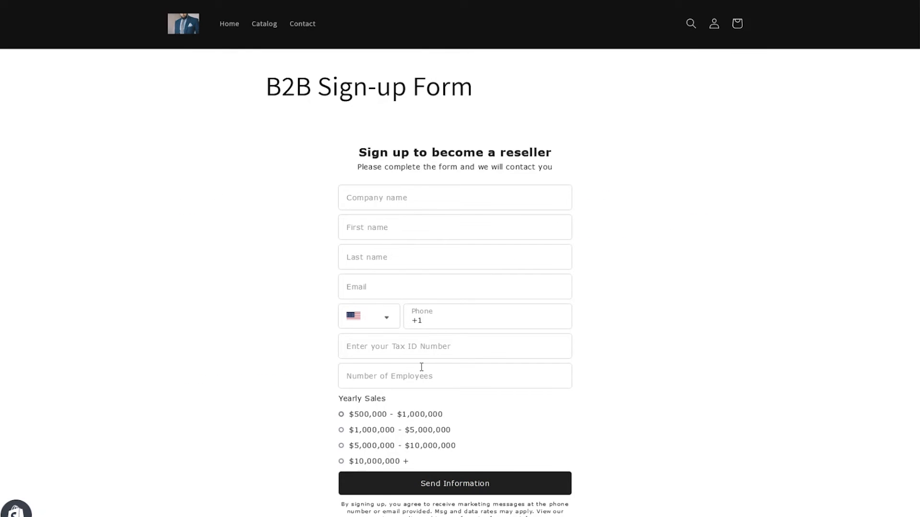
scroll(416, 330, "down", 3)
scroll(416, 329, "up", 3)
left_click(384, 198)
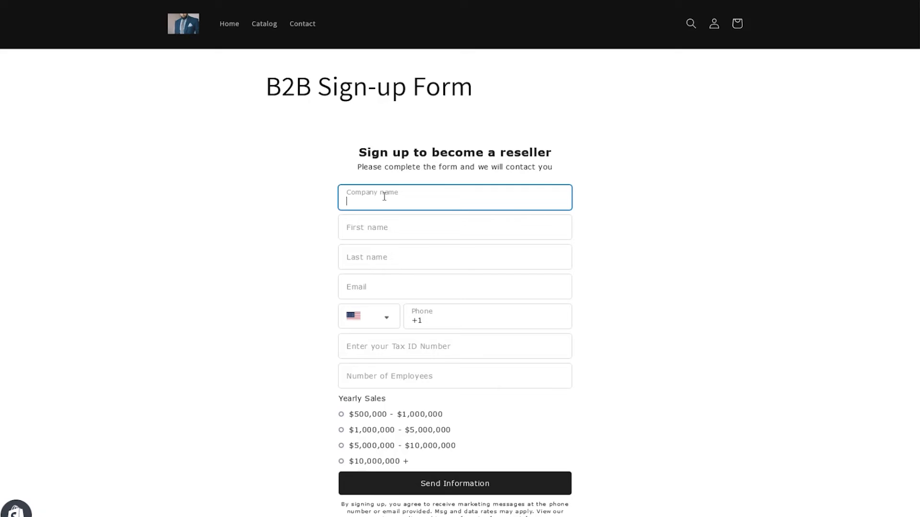
type("Joe")
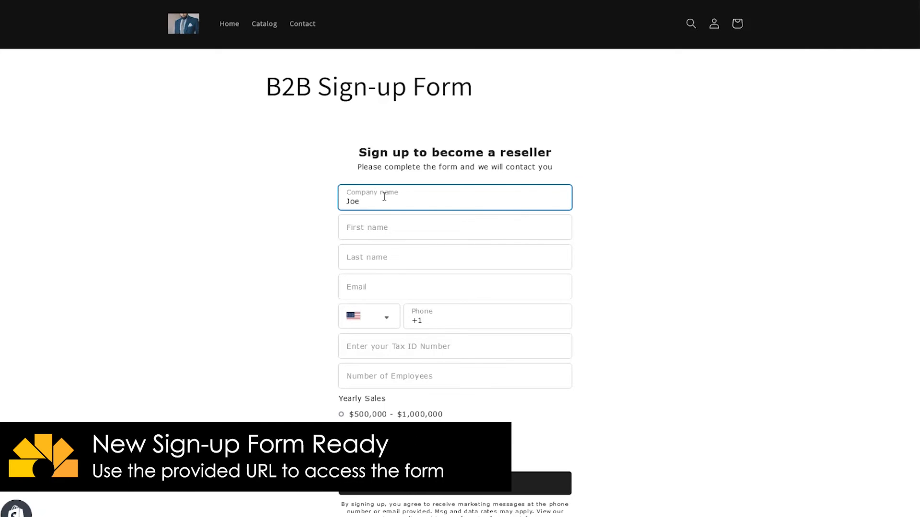
type("'s Clothes Barn")
Fill in the contact's first and last name, email, tax ID and 25 employees.
key("Tab")
key("Tab")
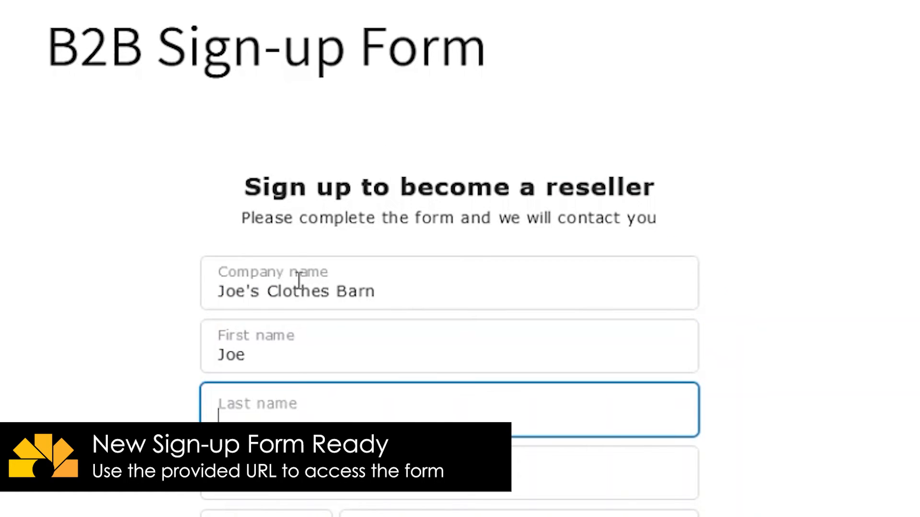
key("Tab")
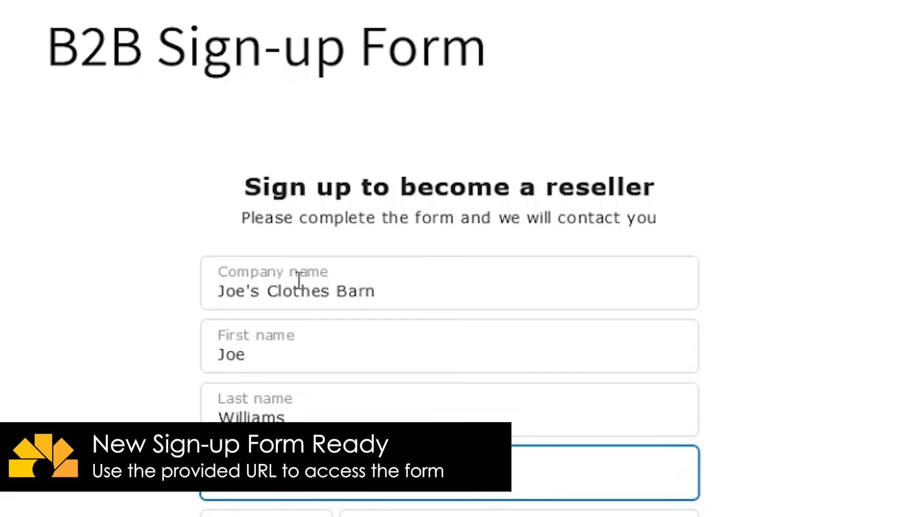
type("joe@fakeemail.")
type("co")
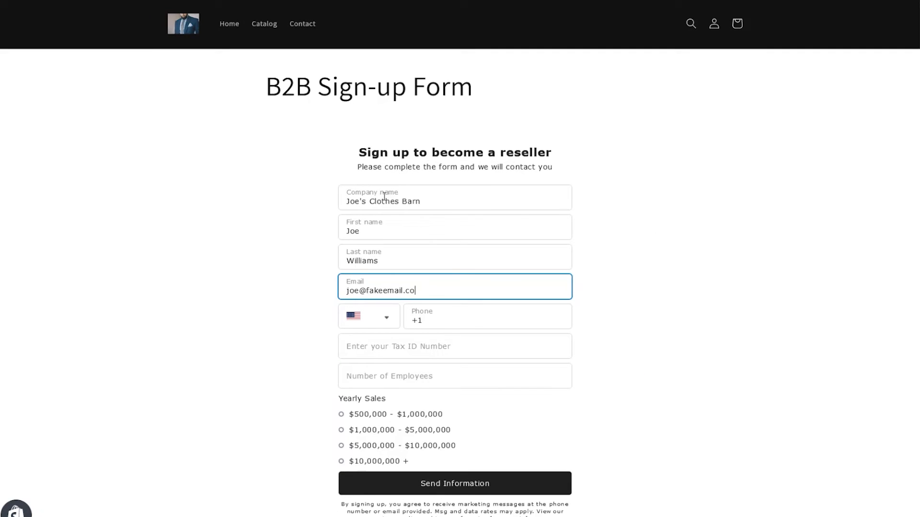
key("Tab")
key("Tab")
key("Tab")
type("12345678")
key("Tab")
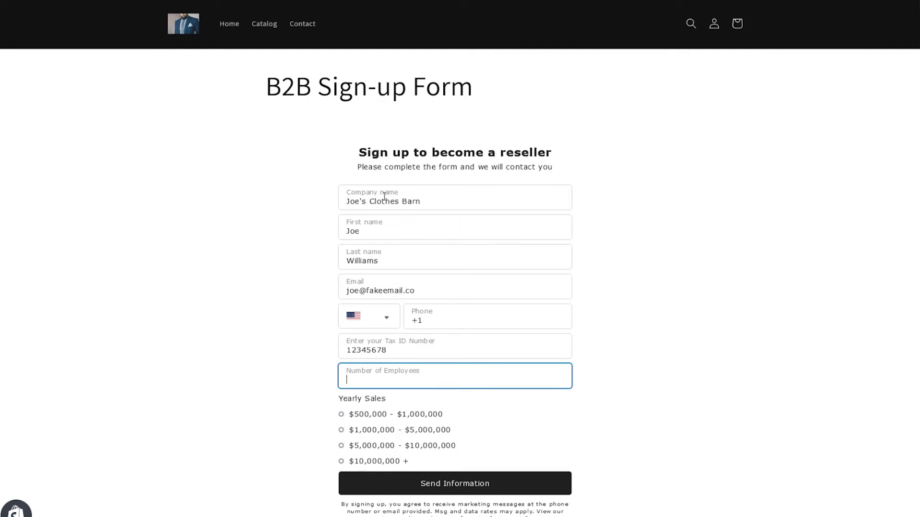
type("25")
key("Tab")
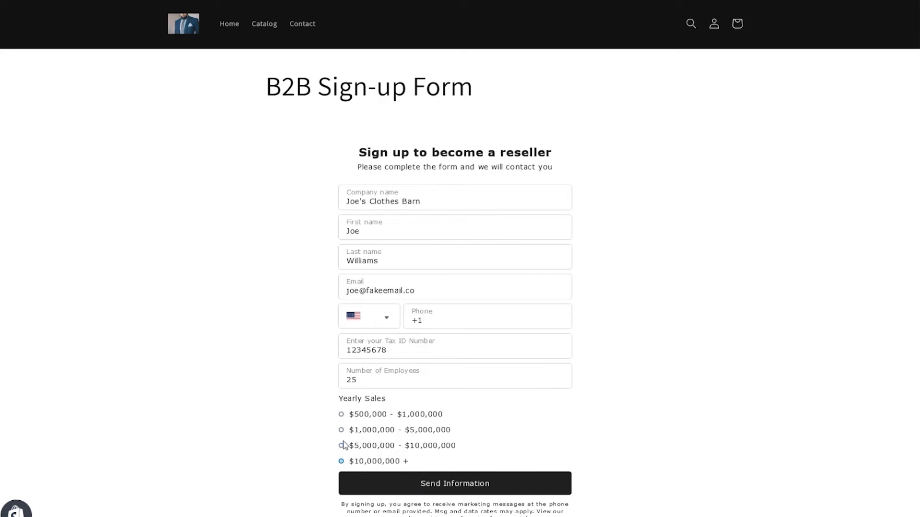
Choose $5,000,000 - $10,000,000 yearly sales and submit, reaching the thank-you message.
left_click(343, 448)
scroll(288, 371, "down", 5)
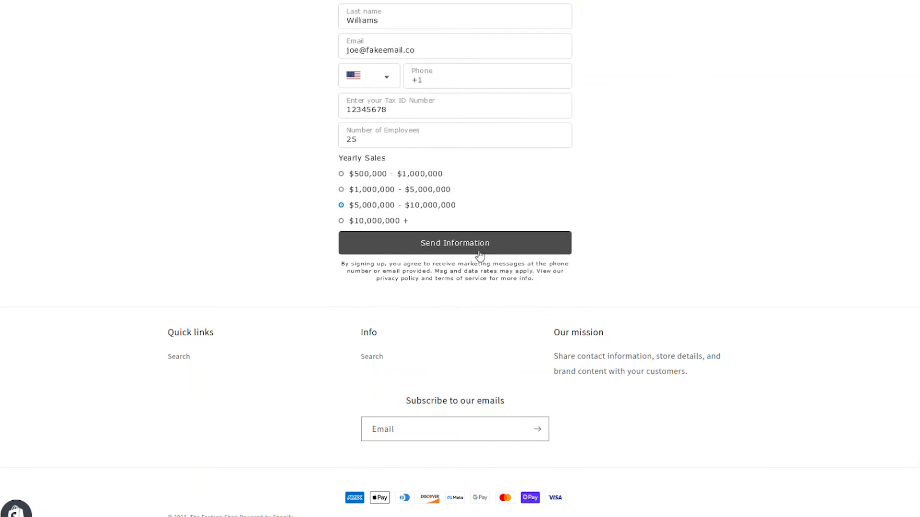
left_click(480, 254)
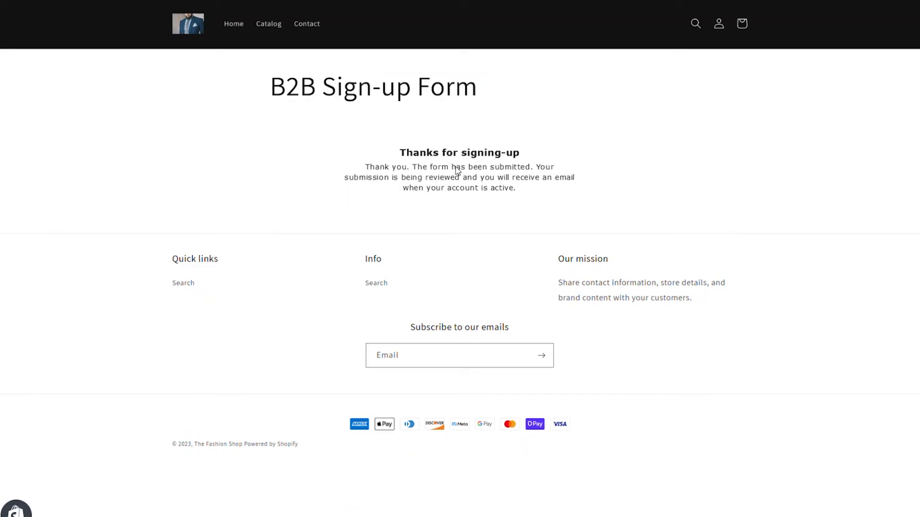
left_click_drag(409, 154, 528, 192)
left_click(628, 171)
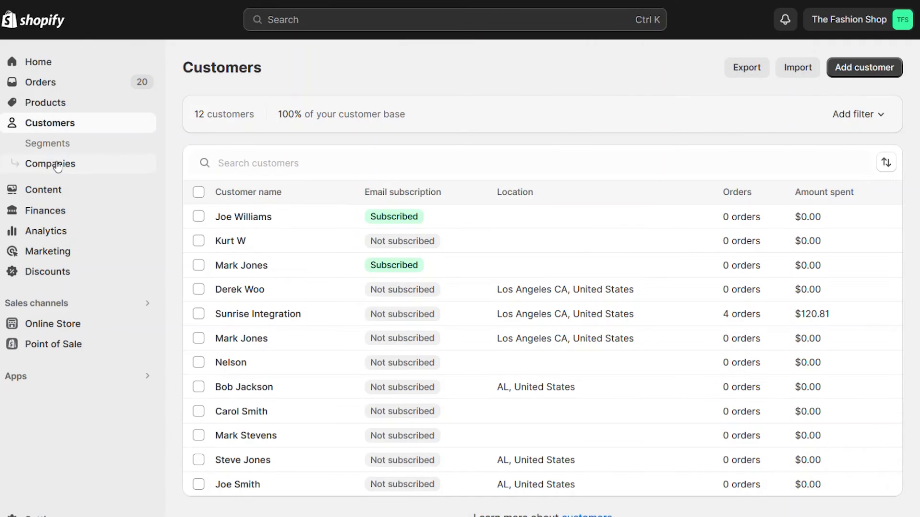
Open Joe's Clothes Barn from Customers > Companies and review its details.
left_click(53, 162)
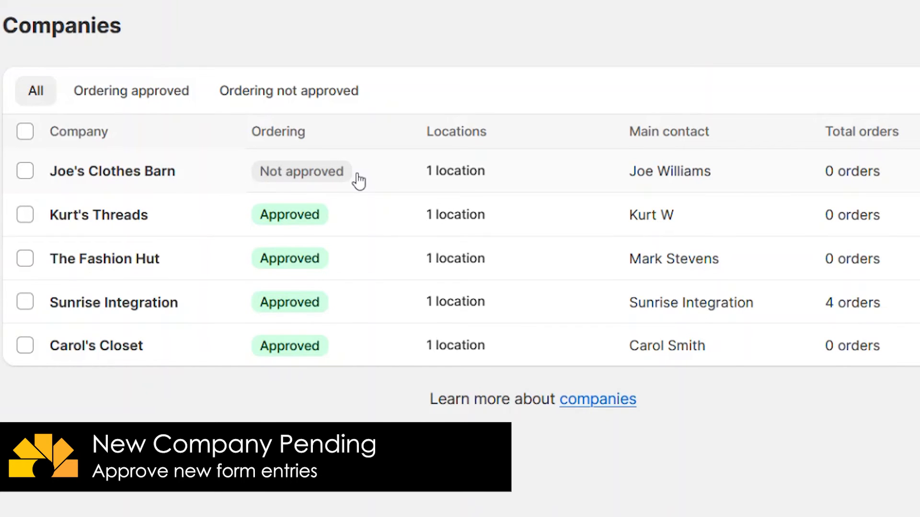
left_click(136, 171)
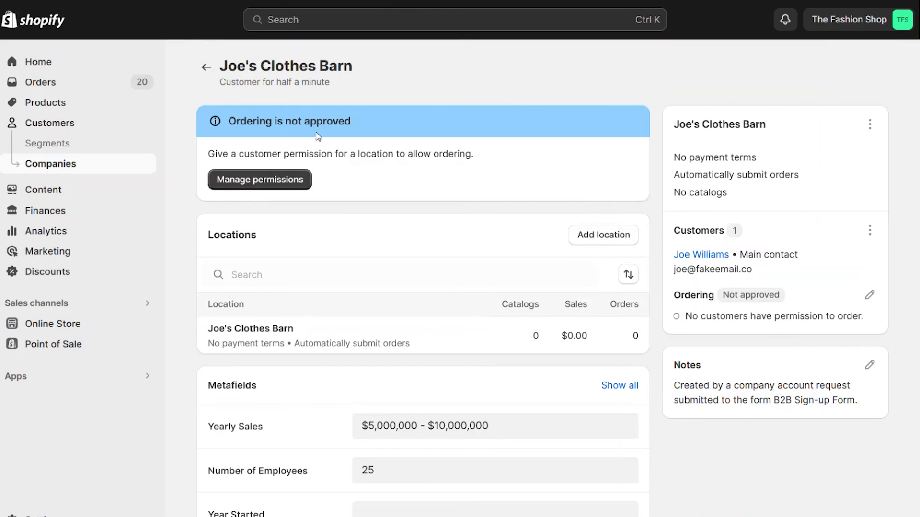
scroll(366, 283, "down", 1)
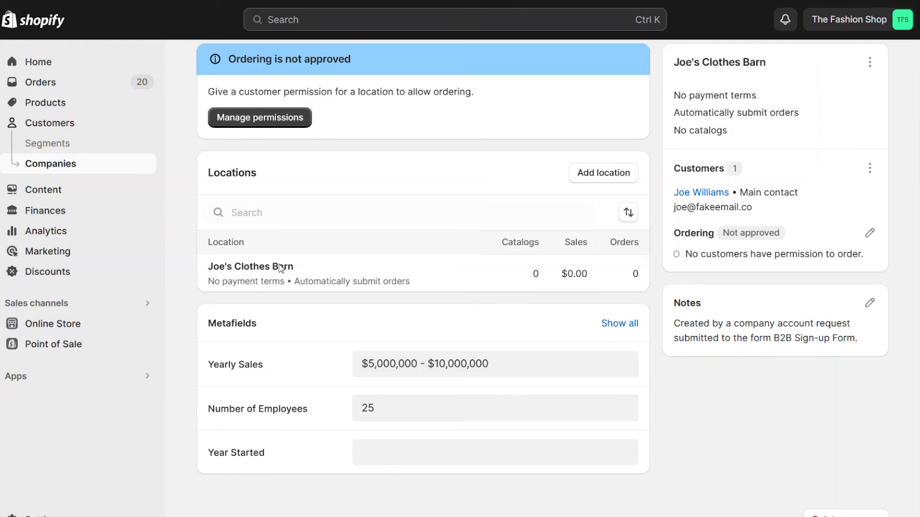
scroll(384, 304, "up", 2)
Grant the company's contact Ordering only permission at the Joe's Clothes Barn location.
left_click(258, 178)
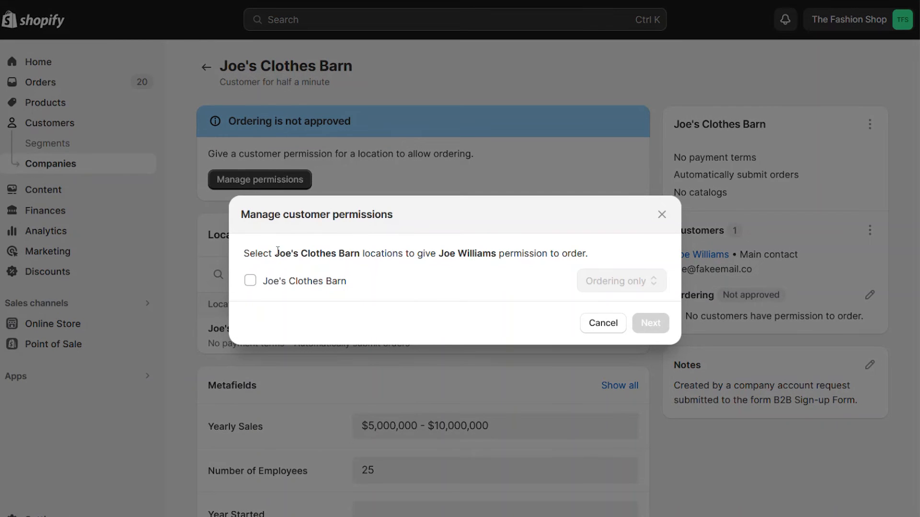
left_click(250, 283)
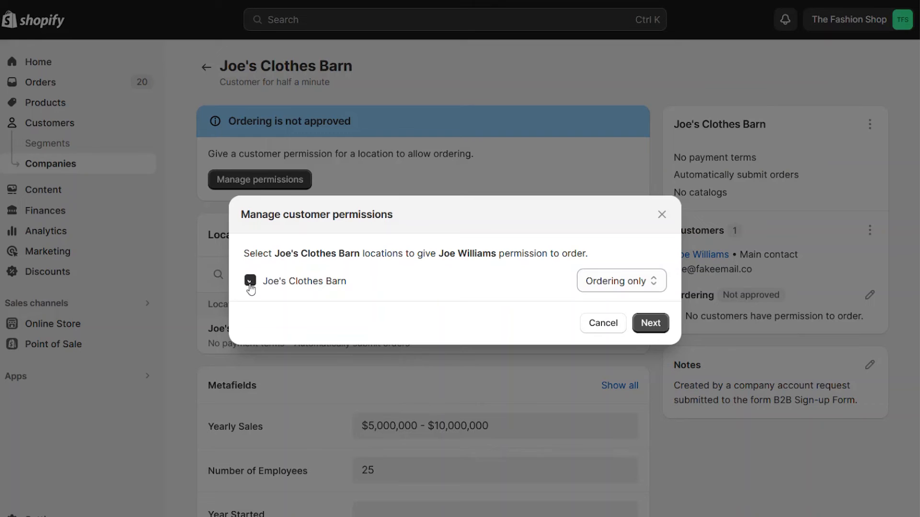
left_click(649, 283)
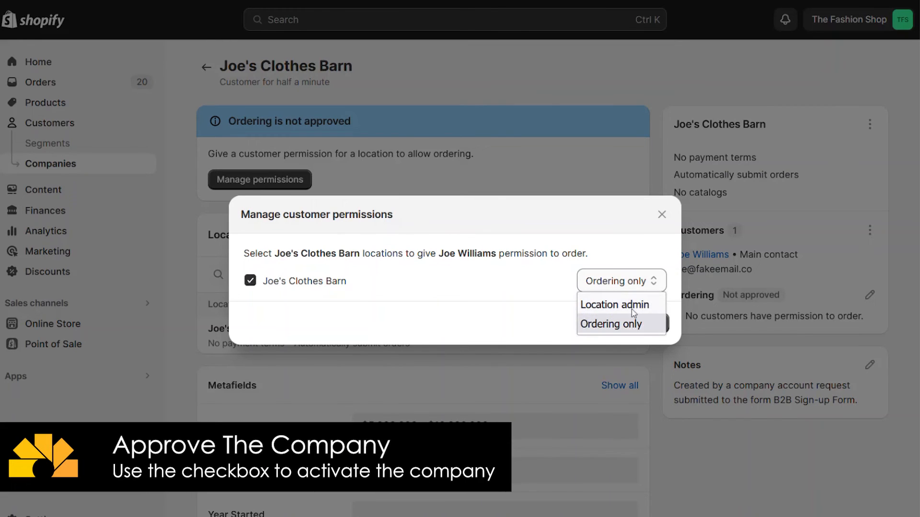
left_click(613, 217)
left_click(650, 323)
left_click(649, 321)
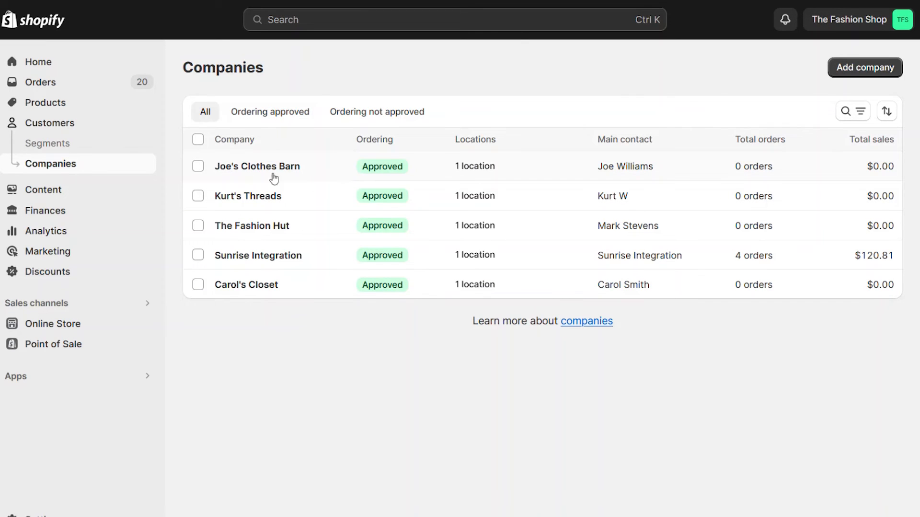
mouse_move(367, 175)
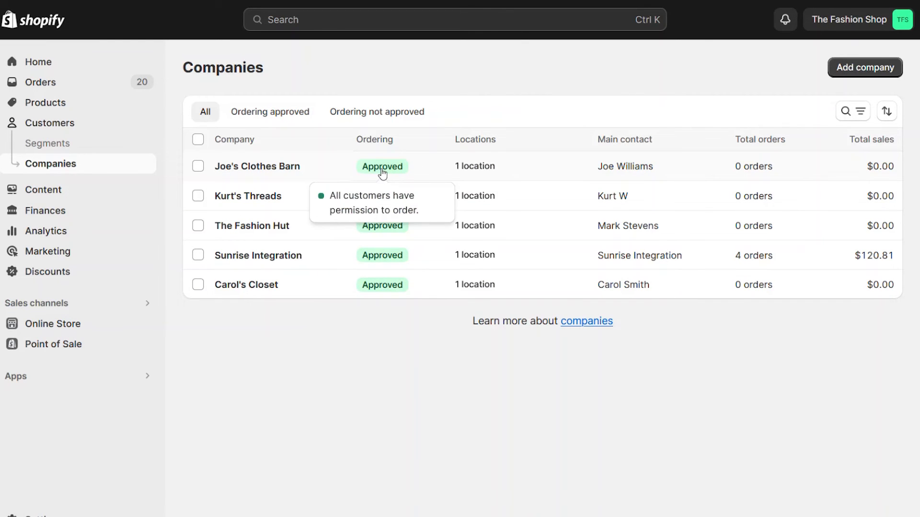
left_click(575, 173)
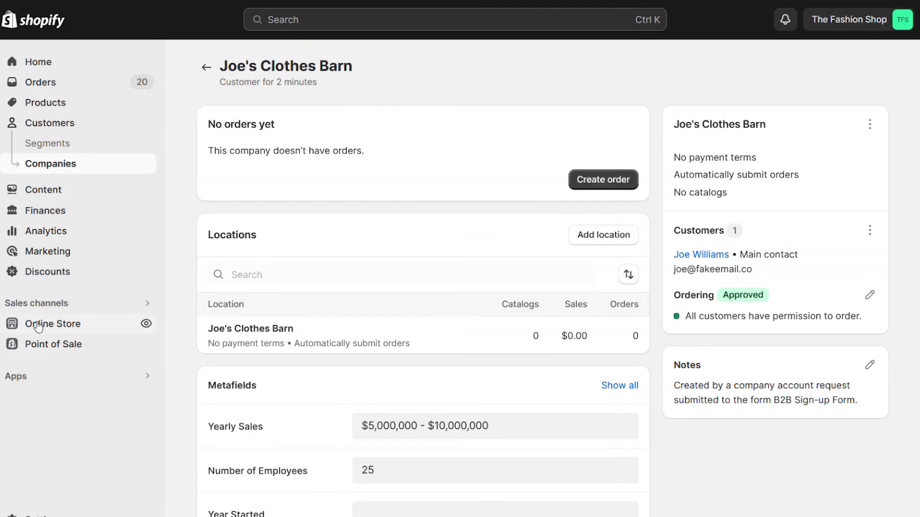
Open the B2B Sign-up Form page's template in the theme editor.
left_click(39, 325)
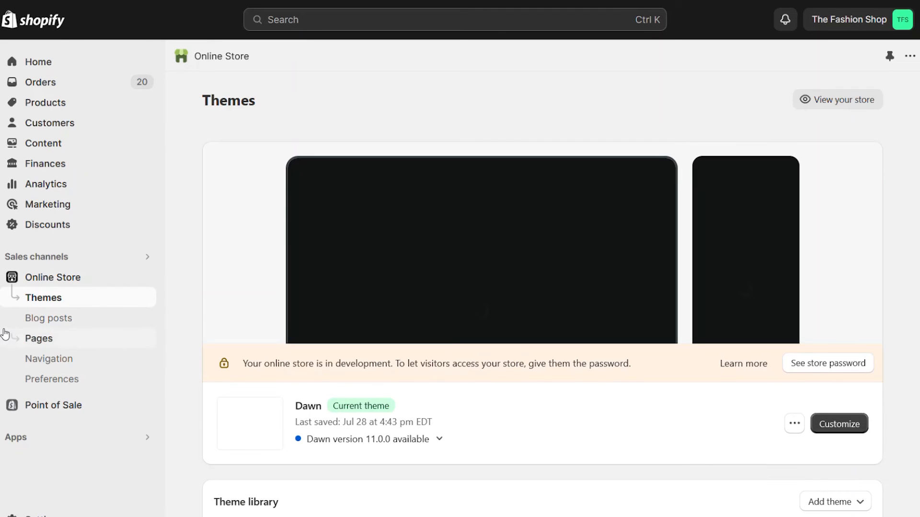
left_click(40, 338)
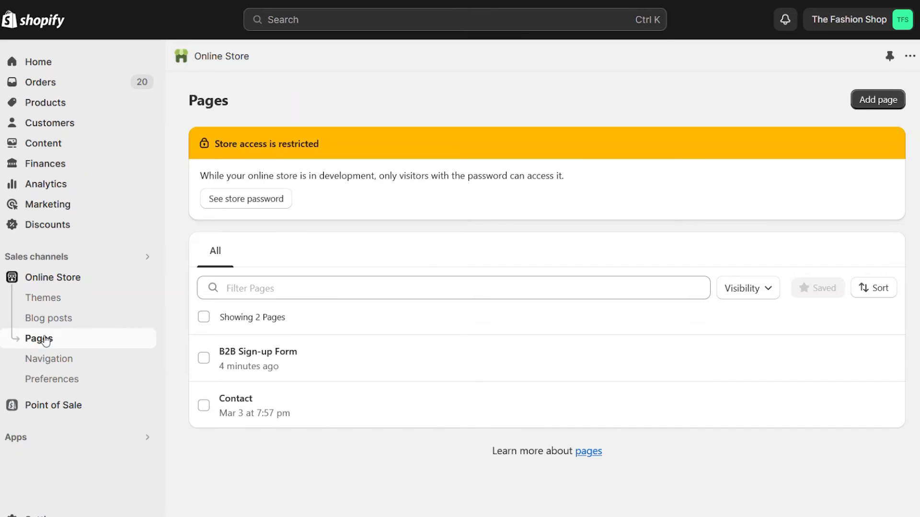
left_click(244, 355)
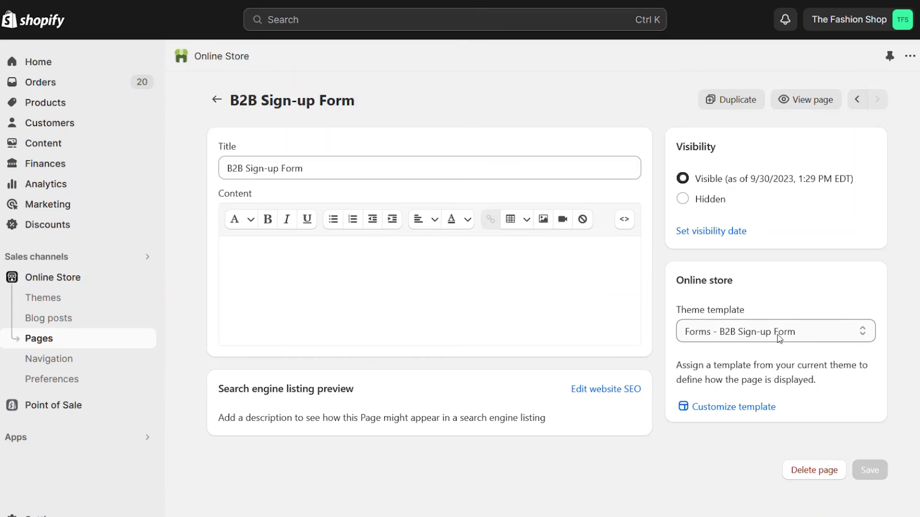
left_click(715, 407)
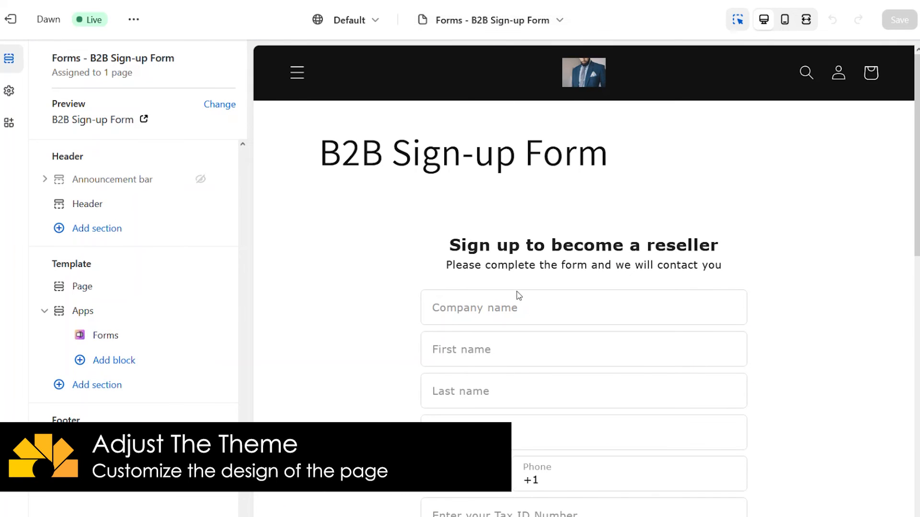
In the Forms block (Form ID 35209), set the text colour to red #E02229.
scroll(527, 314, "down", 10)
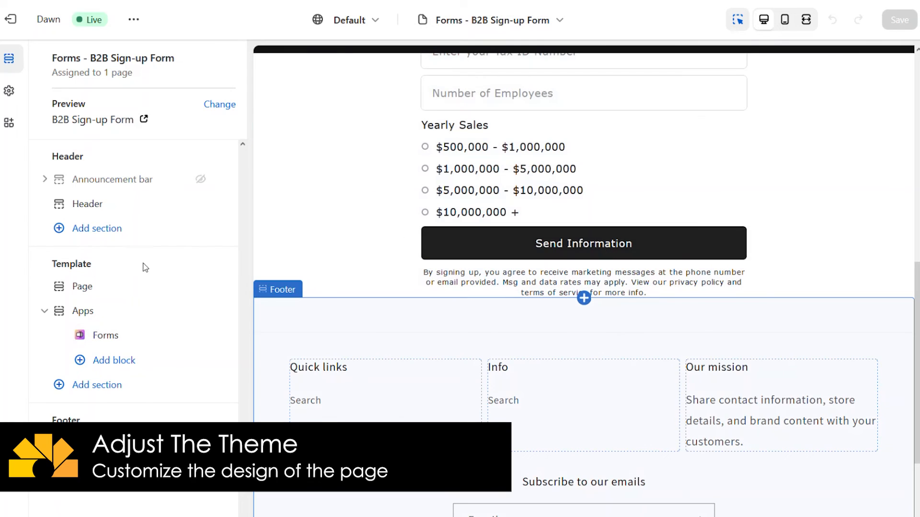
left_click(102, 335)
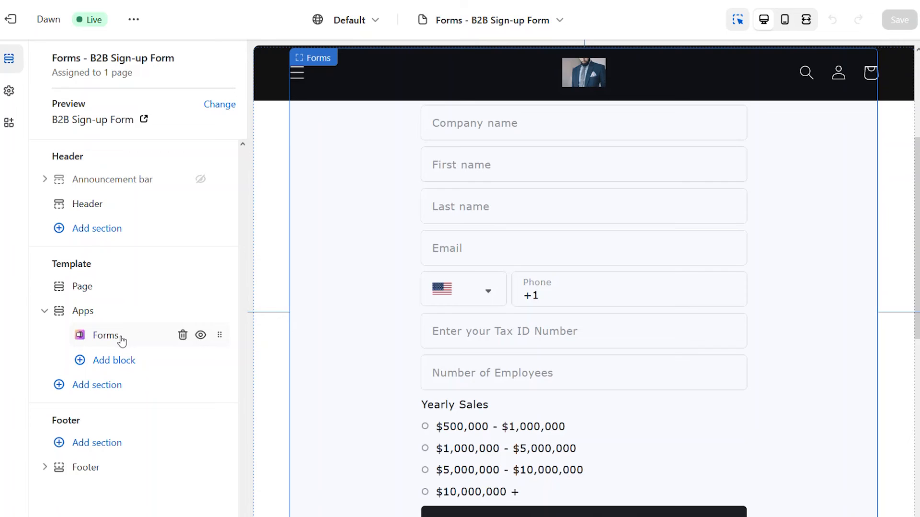
left_click(99, 336)
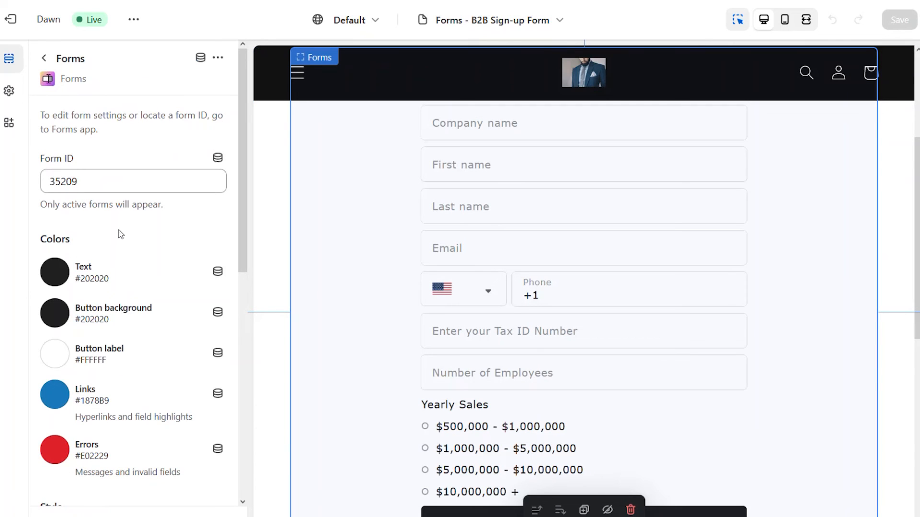
left_click_drag(84, 183, 29, 180)
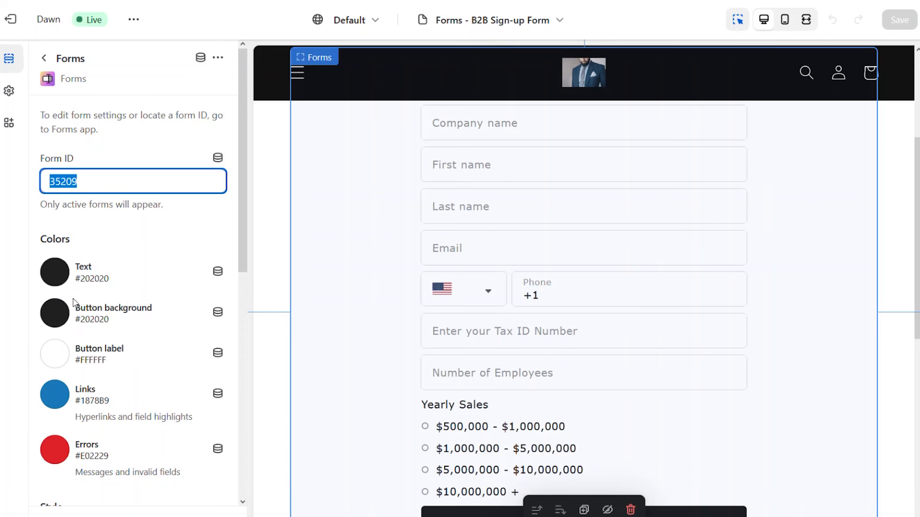
left_click(60, 275)
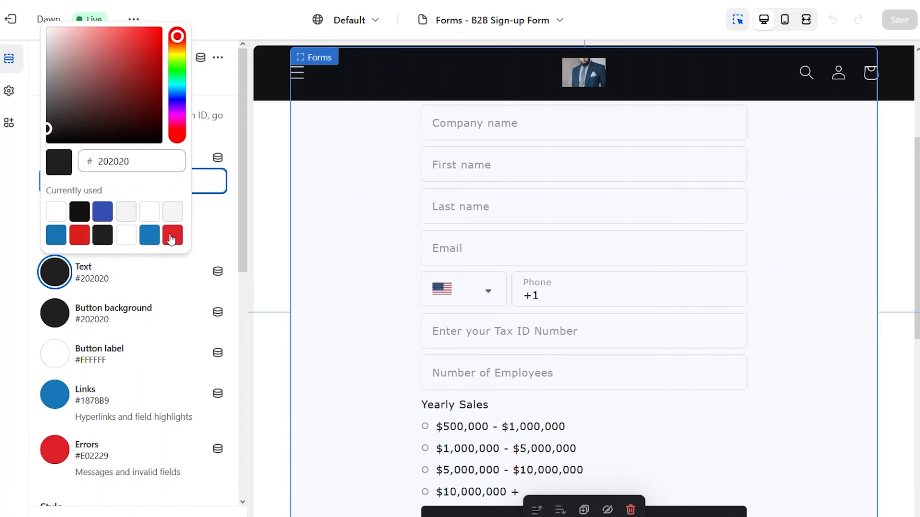
left_click(172, 235)
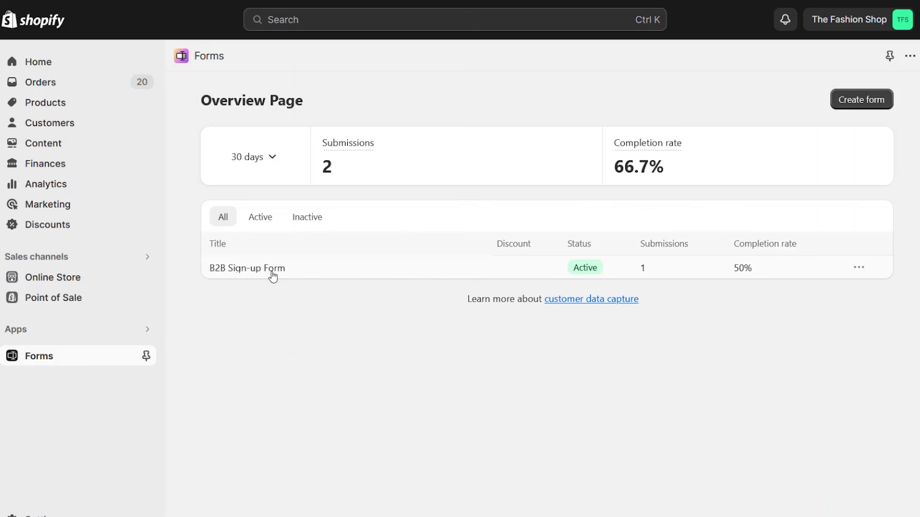
Turn off the B2B Sign-up Form and go back to the Forms overview.
left_click(295, 277)
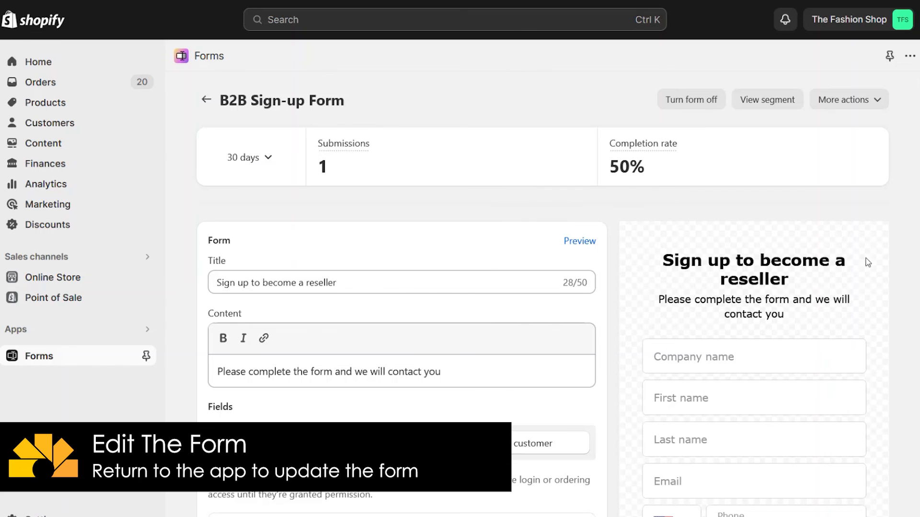
scroll(751, 361, "down", 10)
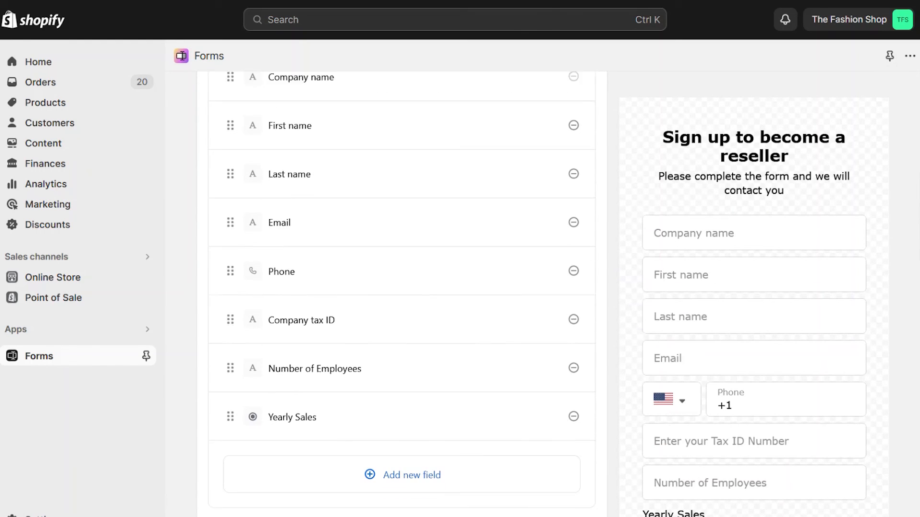
scroll(411, 263, "down", 4)
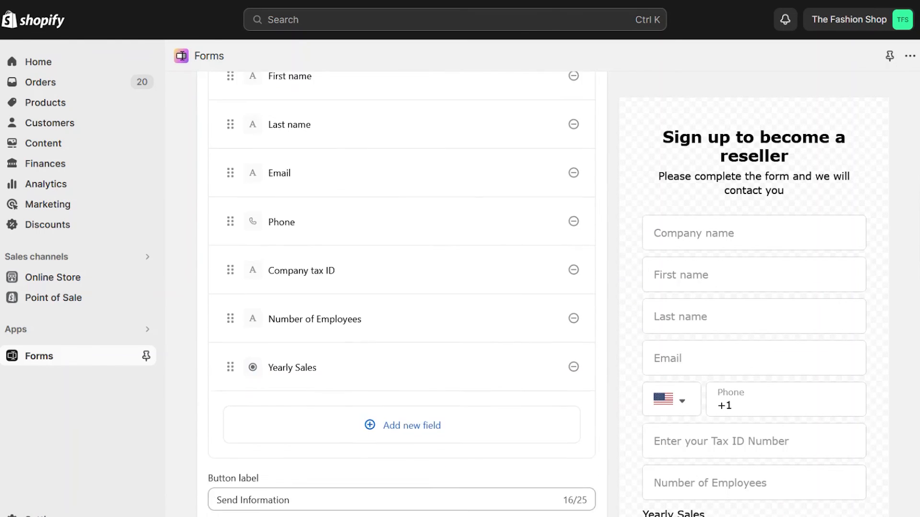
scroll(411, 262, "up", 8)
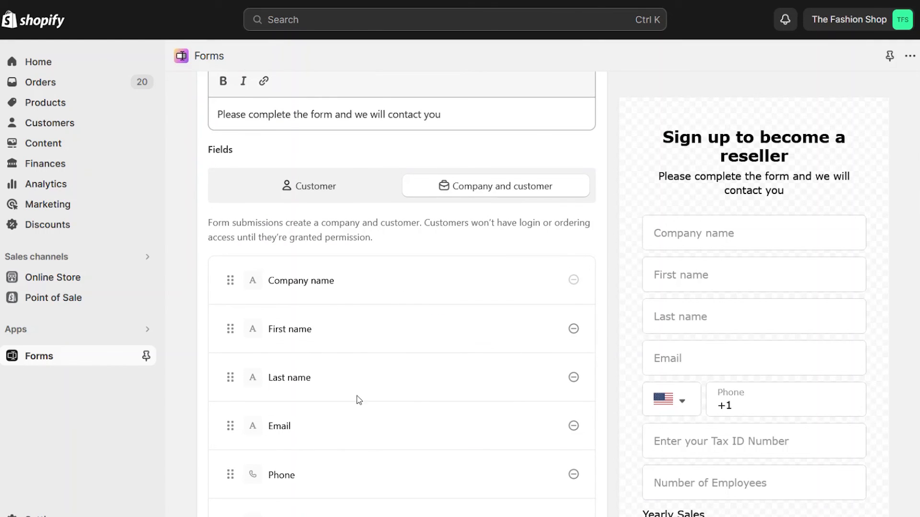
scroll(690, 104, "up", 5)
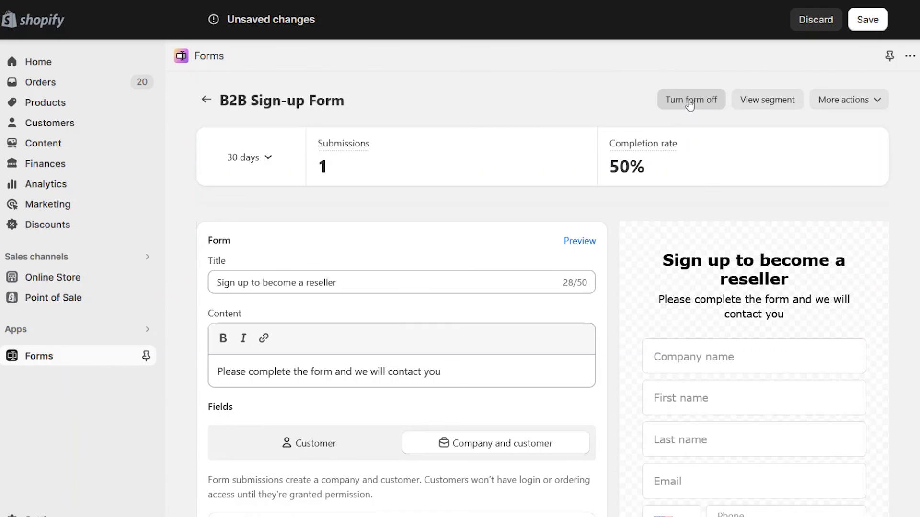
left_click(688, 101)
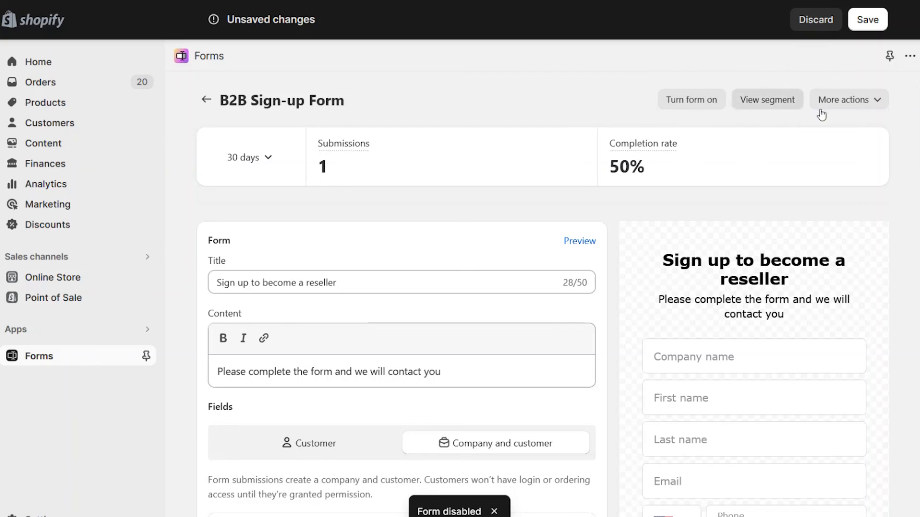
left_click(206, 99)
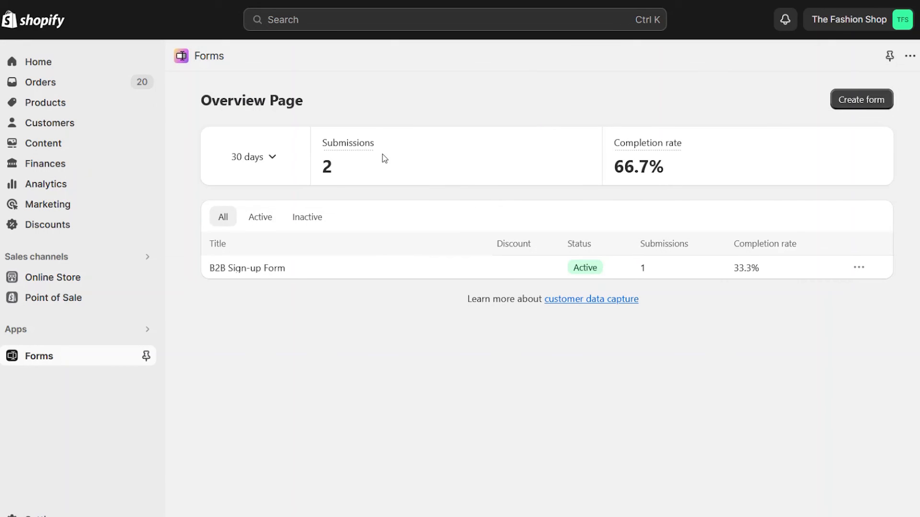
Switch the stats date range to Today, then 7 days, then 90 days.
left_click(254, 156)
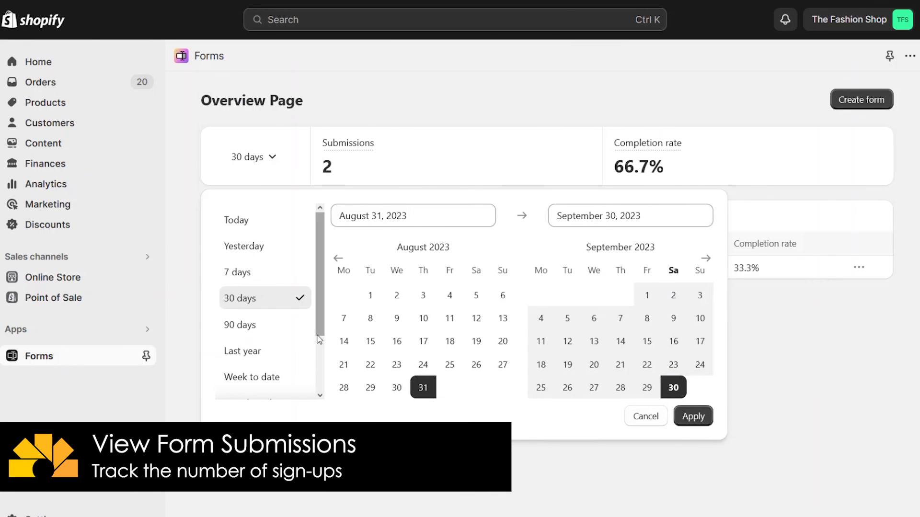
left_click(246, 226)
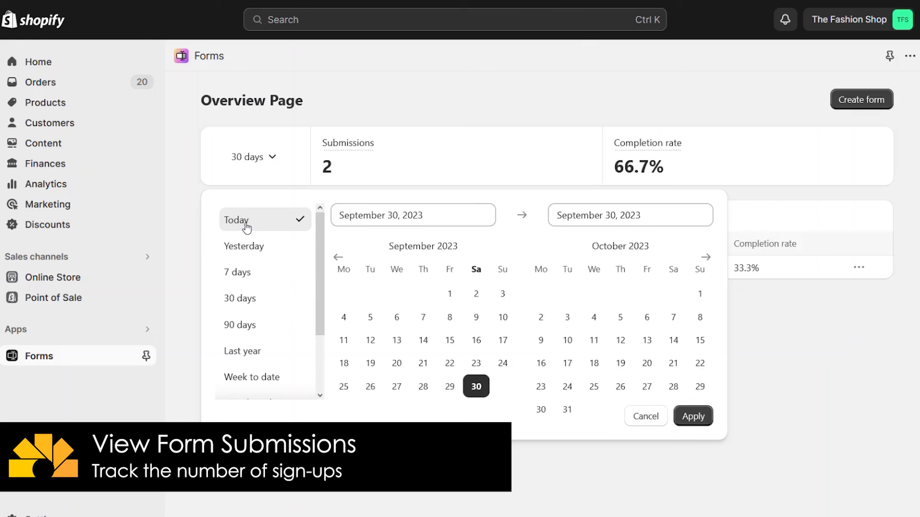
left_click(692, 416)
left_click(253, 158)
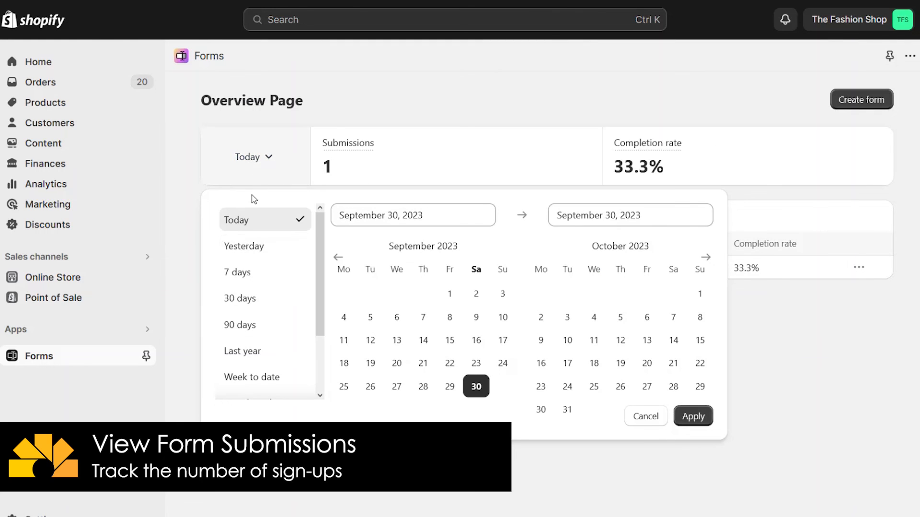
left_click(238, 273)
left_click(693, 416)
left_click(253, 157)
left_click(253, 324)
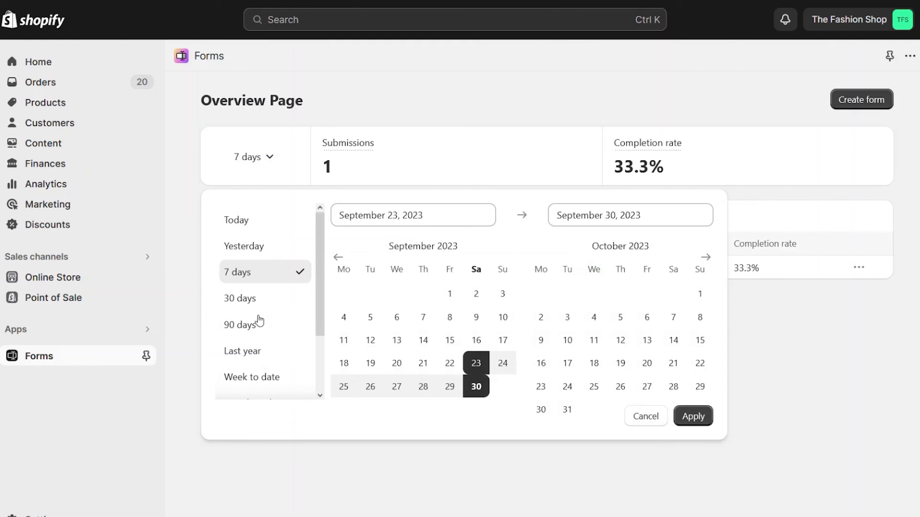
left_click(693, 416)
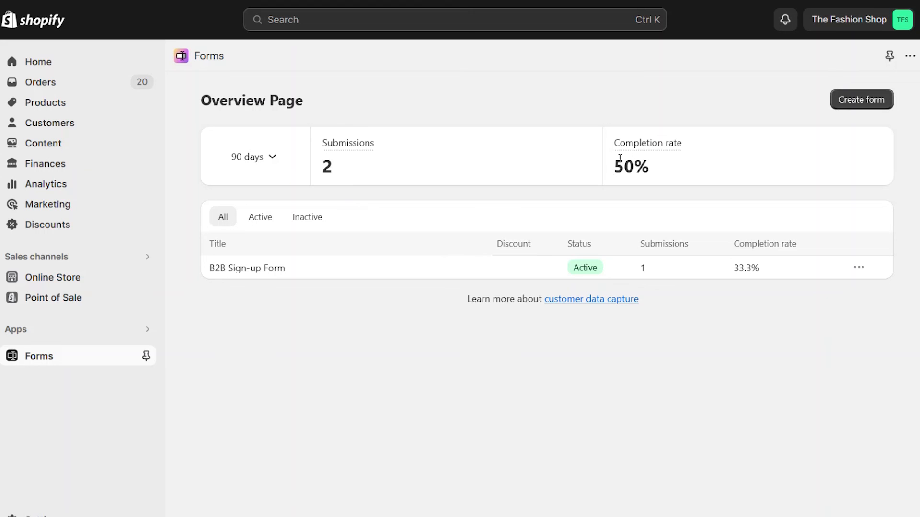